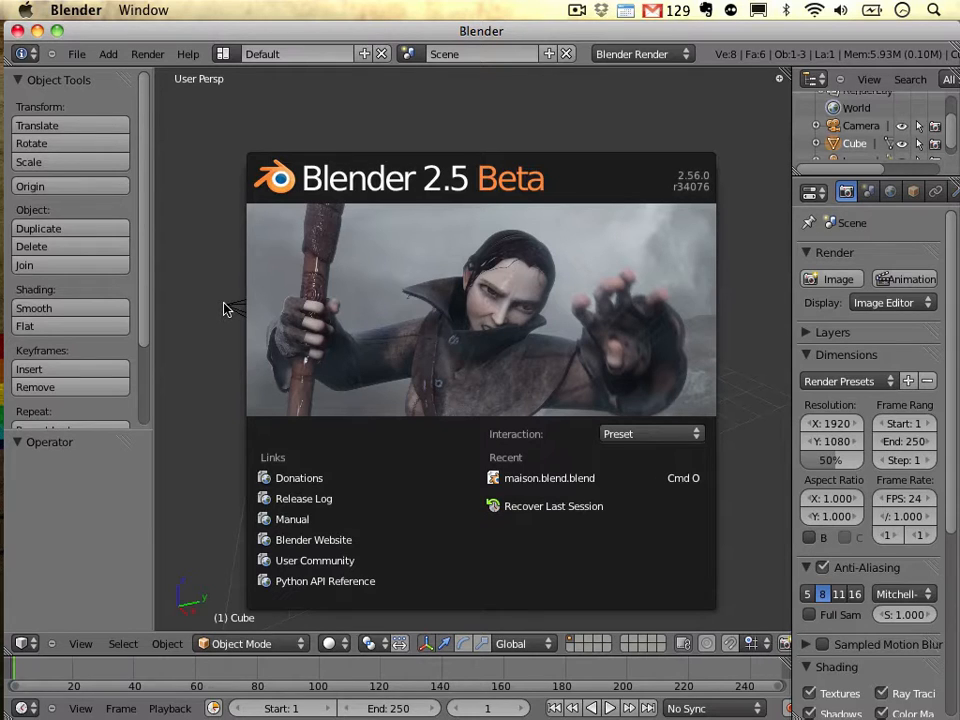
In the System Preferences mouse settings, assign Button 3 to the scroll-ball button and quit System Preferences.
{"action": "left_click", "coordinate": [24, 12]}
{"action": "left_click", "coordinate": [92, 94]}
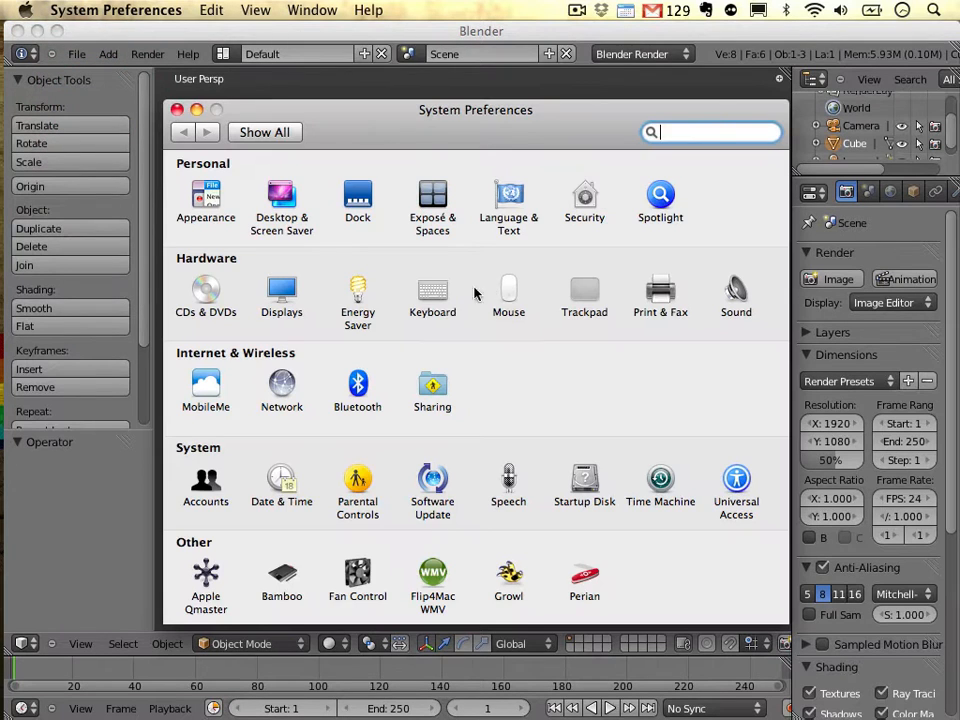
{"action": "left_click", "coordinate": [509, 302]}
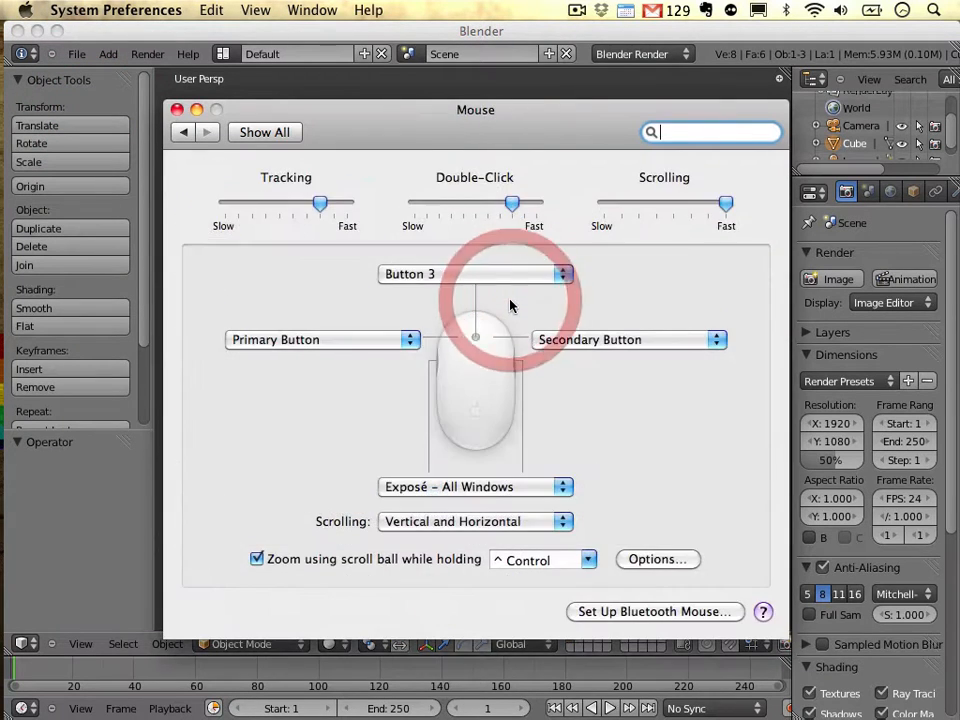
{"action": "left_click", "coordinate": [455, 283]}
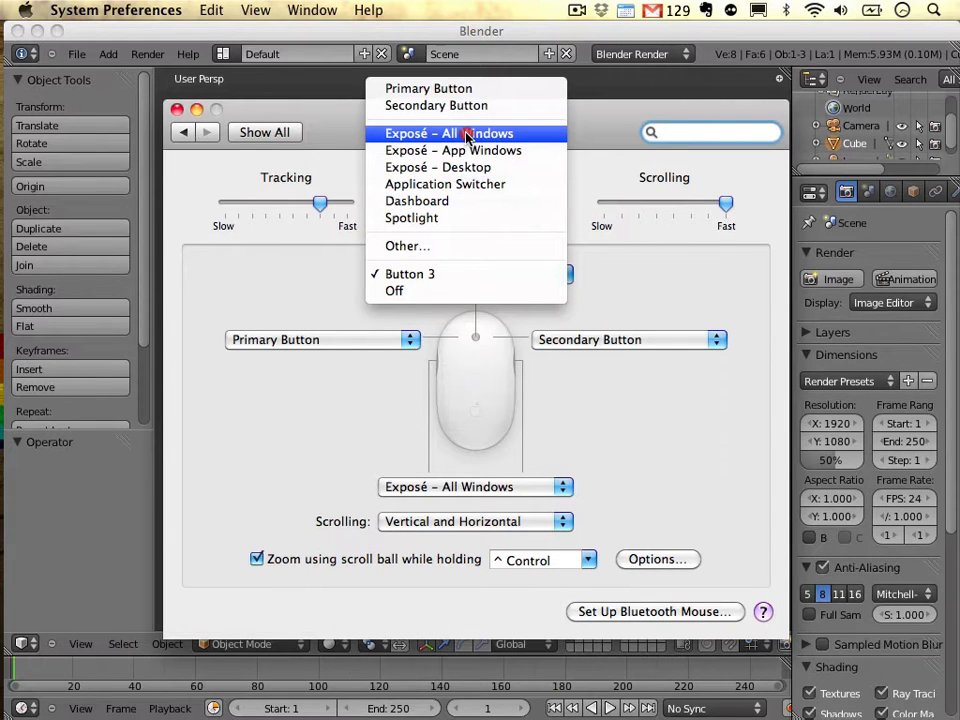
{"action": "left_click", "coordinate": [467, 167]}
{"action": "left_click", "coordinate": [500, 278]}
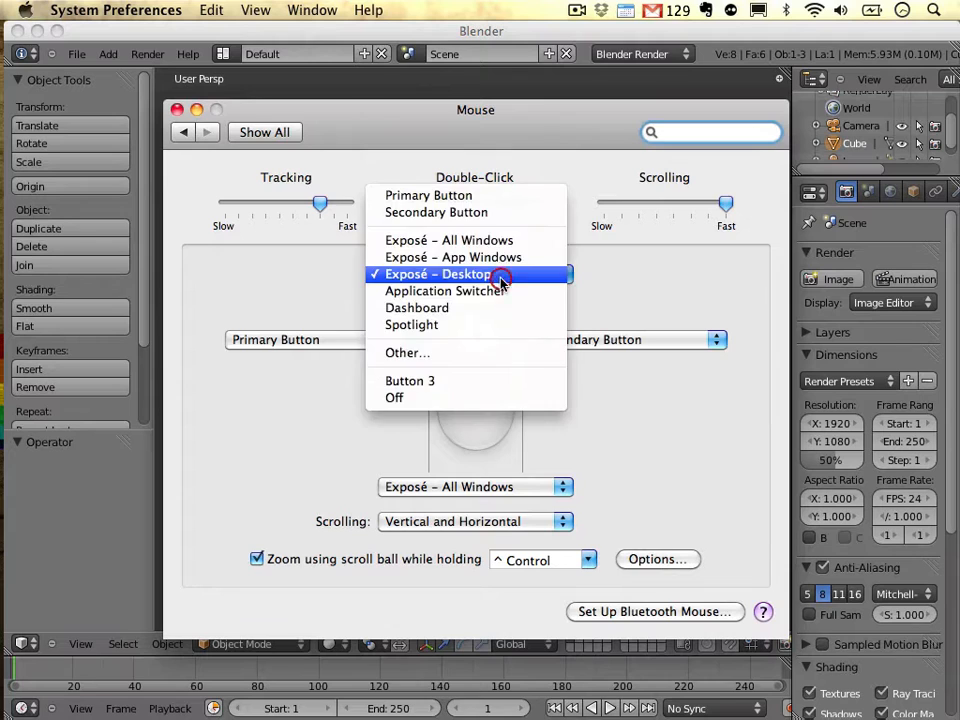
{"action": "left_click", "coordinate": [478, 384]}
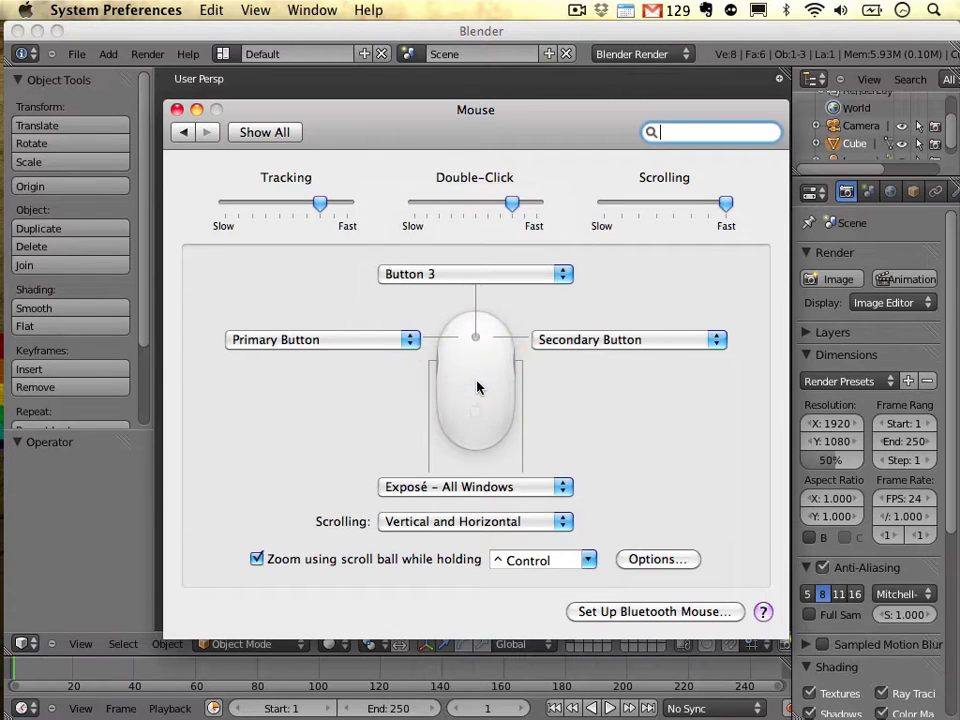
{"action": "left_click", "coordinate": [424, 276]}
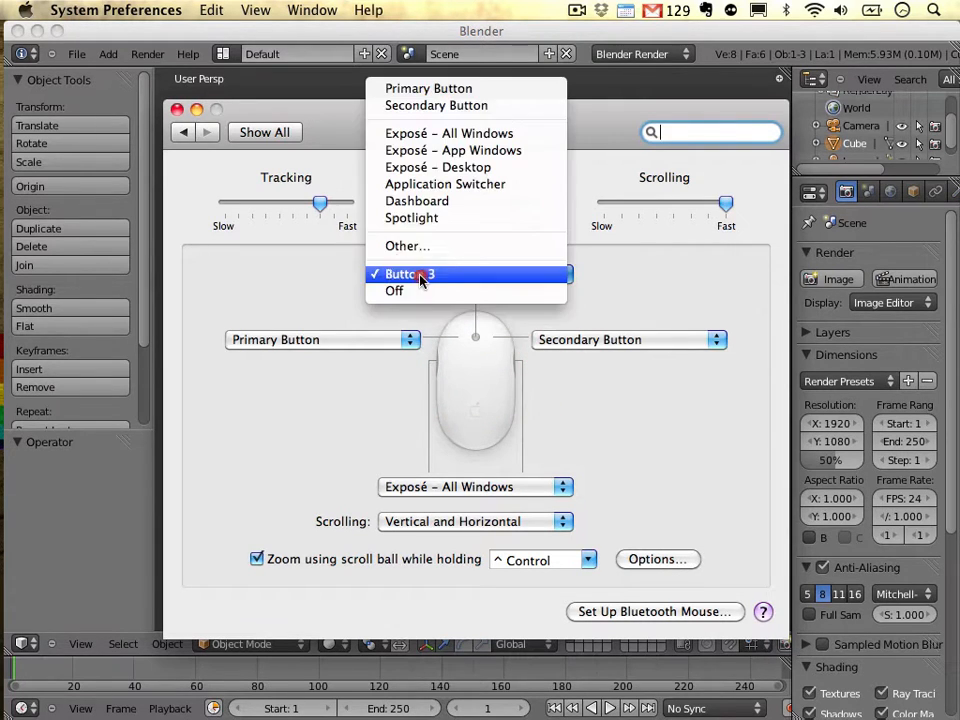
{"action": "left_click", "coordinate": [434, 279]}
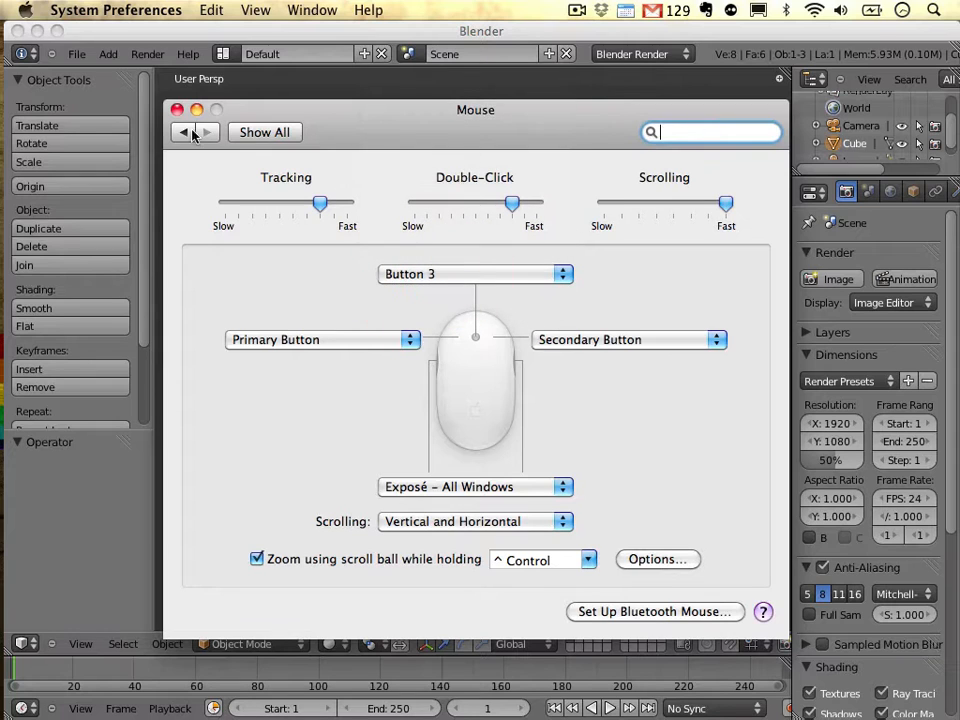
{"action": "left_click", "coordinate": [108, 10]}
{"action": "left_click", "coordinate": [160, 156]}
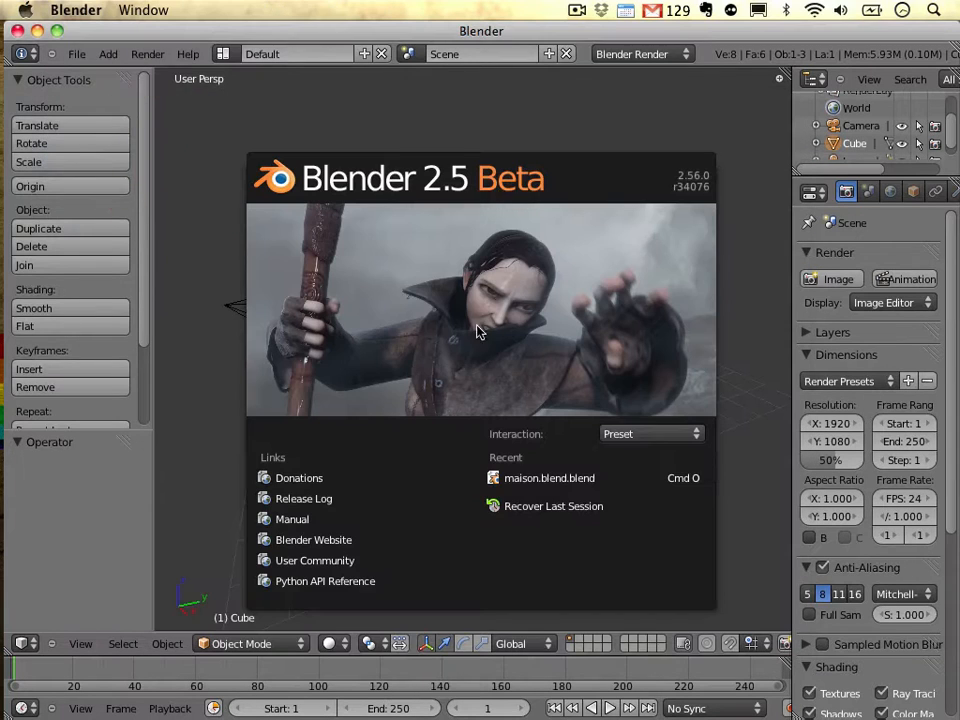
Set the interaction preset on the splash screen to Maya and dismiss the splash screen.
{"action": "left_click", "coordinate": [637, 436]}
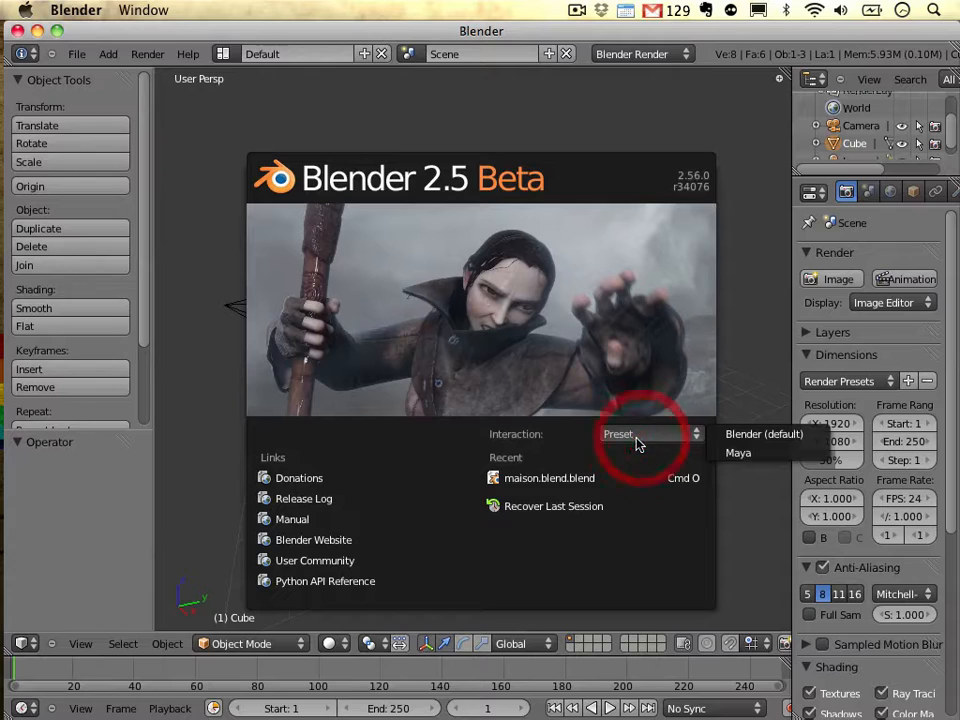
{"action": "left_click", "coordinate": [753, 456]}
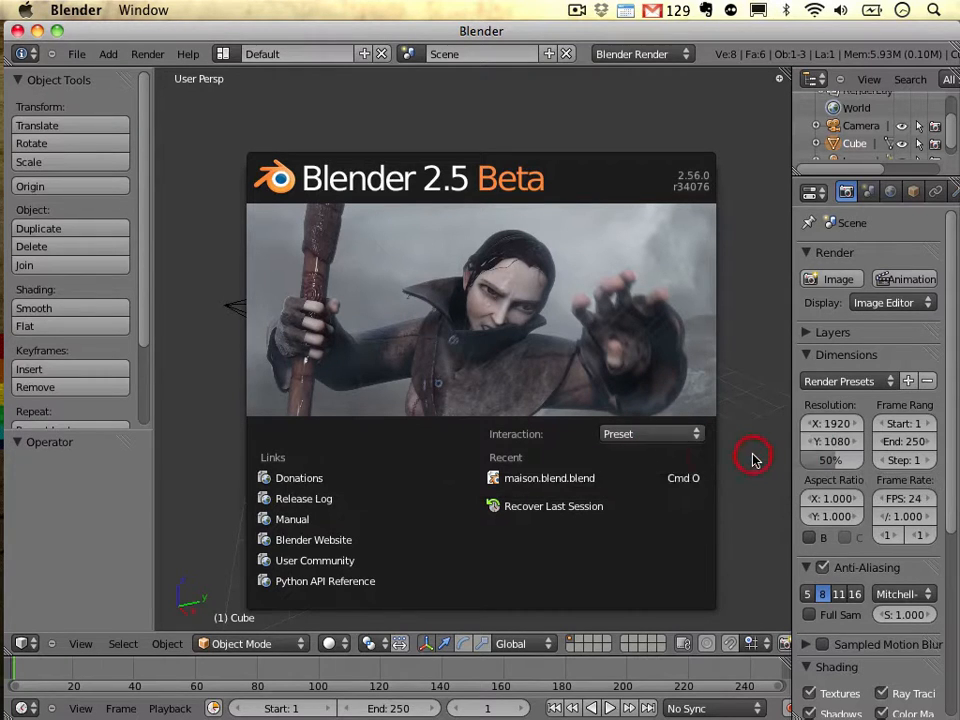
{"action": "left_click", "coordinate": [636, 438]}
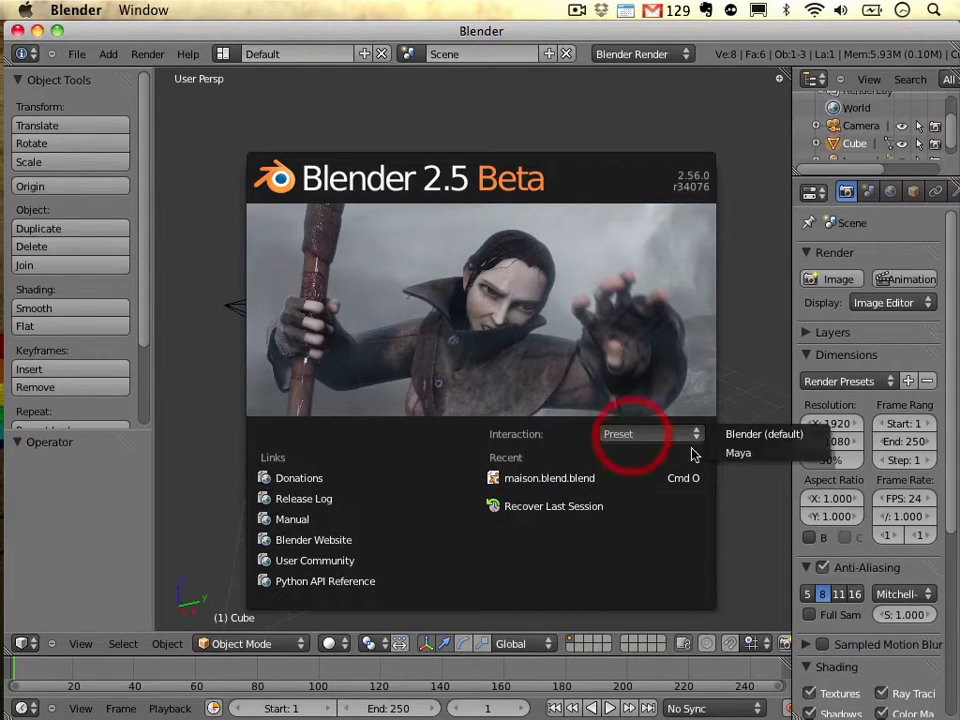
{"action": "left_click", "coordinate": [724, 456]}
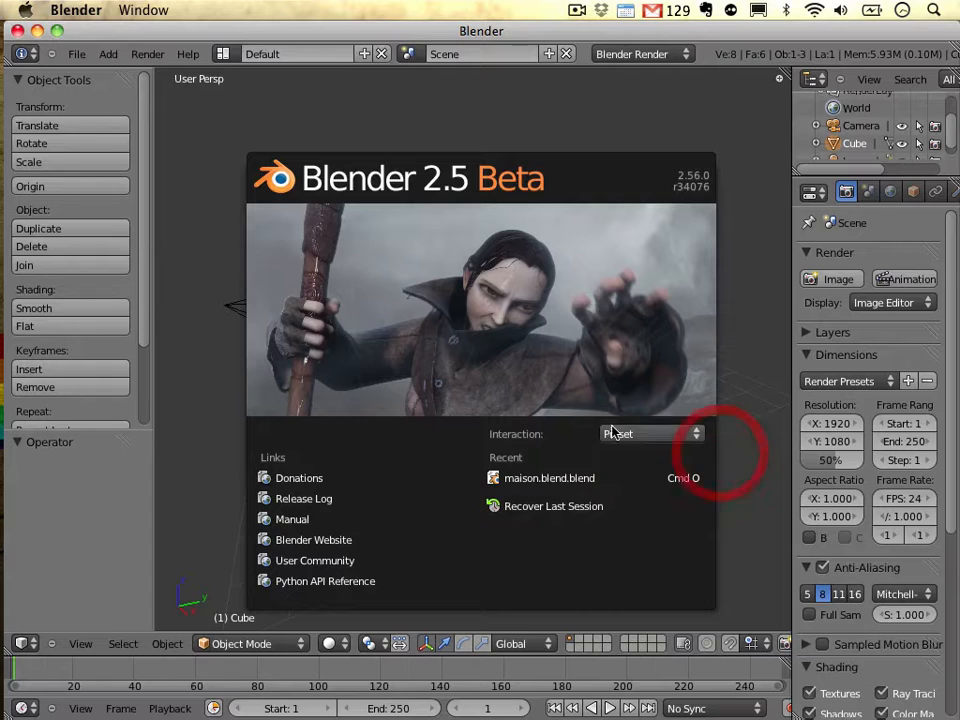
{"action": "left_click", "coordinate": [482, 306]}
Delete the default cube from the scene.
{"action": "left_click_drag", "start_coordinate": [462, 485], "coordinate": [456, 441], "text": "alt"}
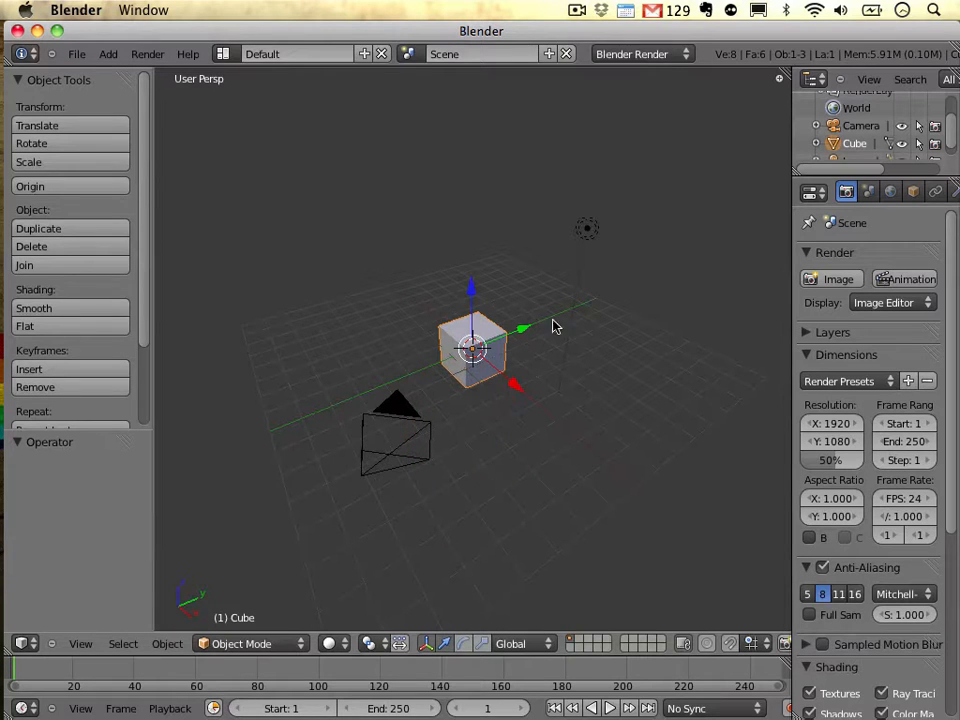
{"action": "key", "text": "x"}
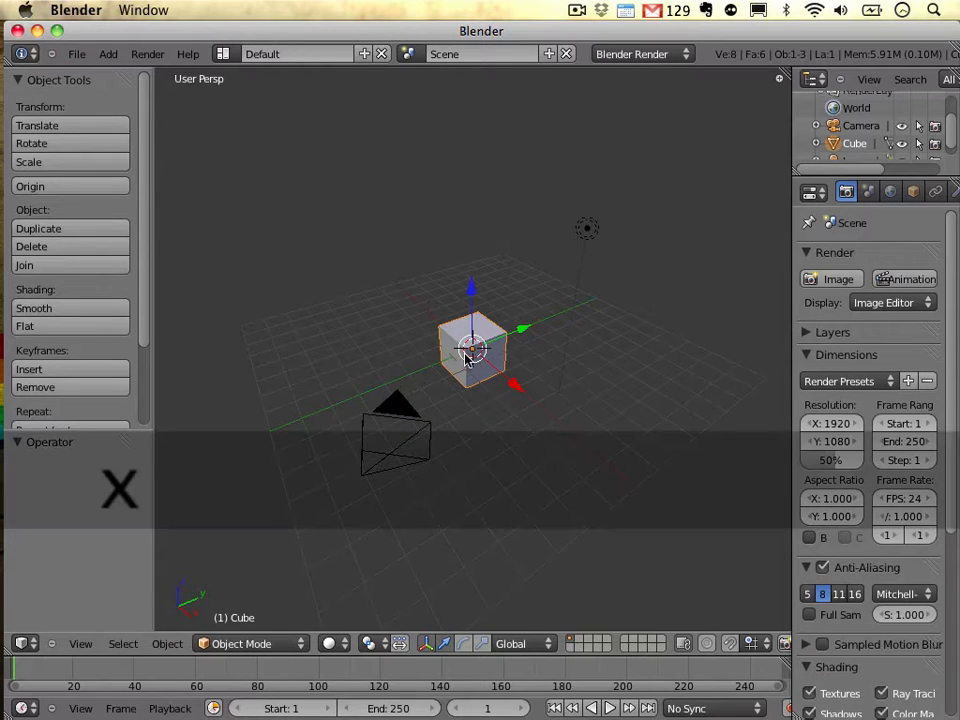
{"action": "key", "text": "x"}
{"action": "left_click", "coordinate": [466, 357]}
Add a NURBS sphere at the scene's origin.
{"action": "scroll", "coordinate": [455, 402], "scroll_direction": "up", "scroll_amount": 10}
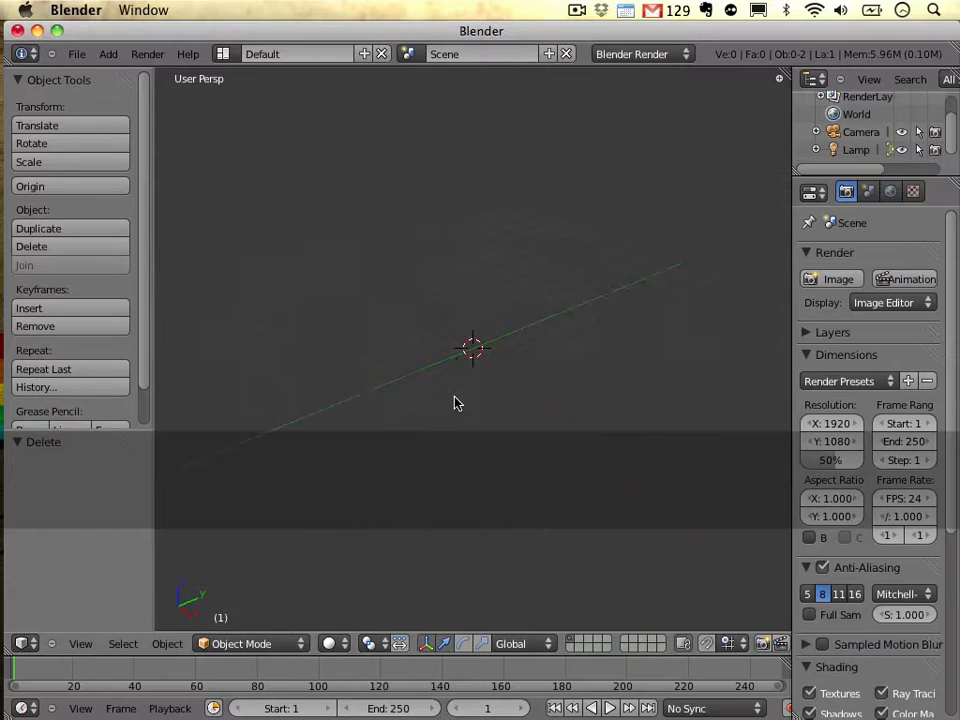
{"action": "scroll", "coordinate": [454, 403], "scroll_direction": "down", "scroll_amount": 5}
{"action": "scroll", "coordinate": [416, 360], "scroll_direction": "down", "scroll_amount": 4}
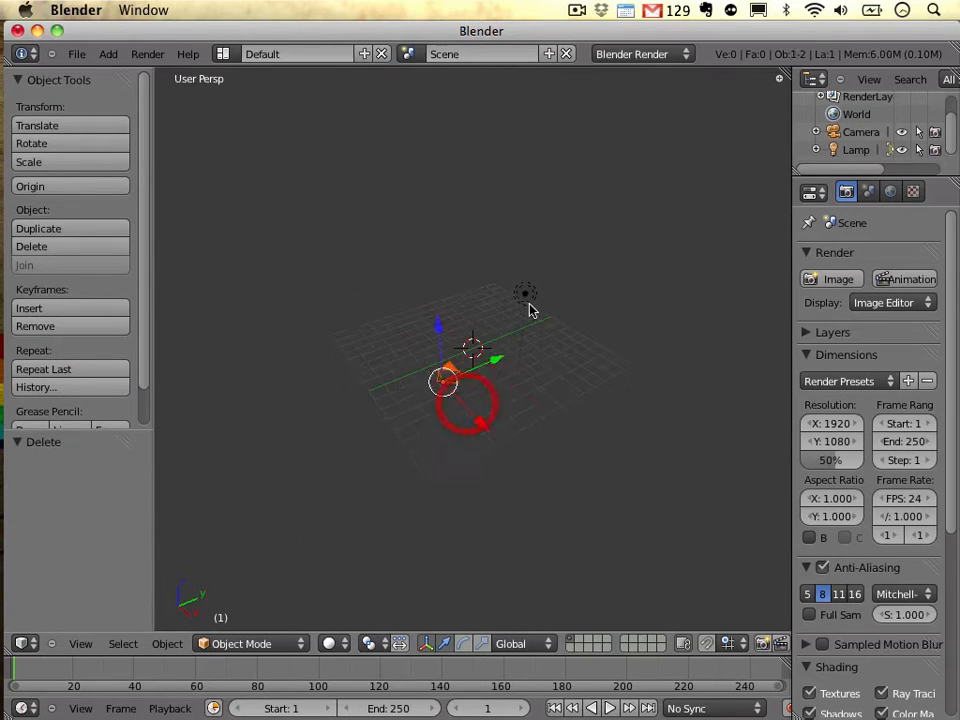
{"action": "left_click_drag", "start_coordinate": [503, 261], "coordinate": [552, 343]}
{"action": "scroll", "coordinate": [453, 396], "scroll_direction": "up", "scroll_amount": 7}
{"action": "scroll", "coordinate": [470, 405], "scroll_direction": "down", "scroll_amount": 3}
{"action": "left_click_drag", "start_coordinate": [479, 411], "coordinate": [488, 406], "text": "alt"}
{"action": "key", "text": "shift+a"}
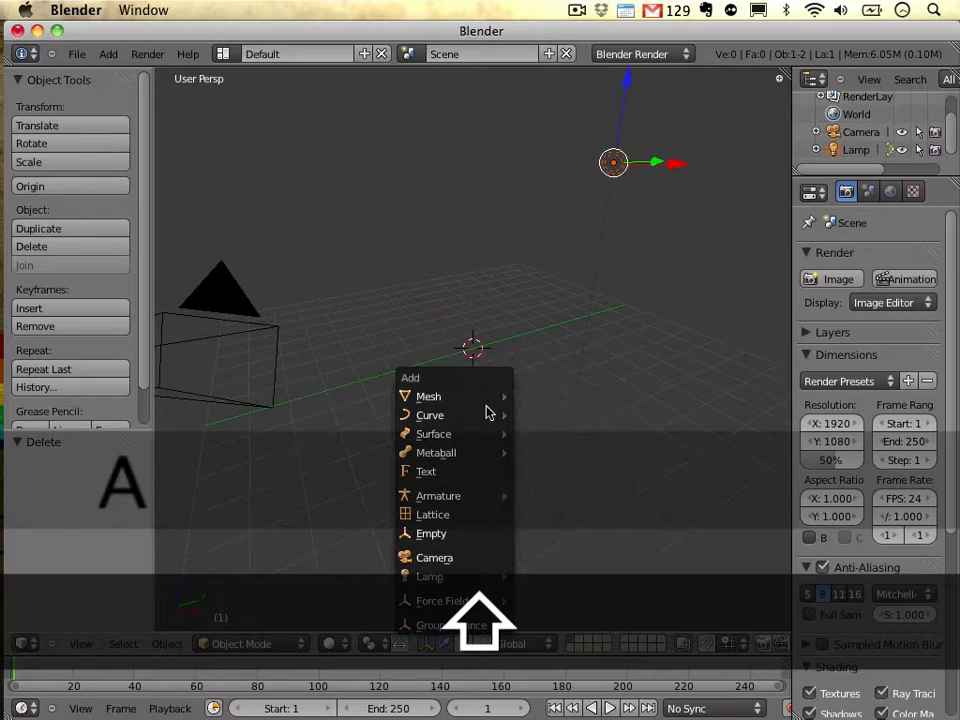
{"action": "mouse_move", "coordinate": [489, 435]}
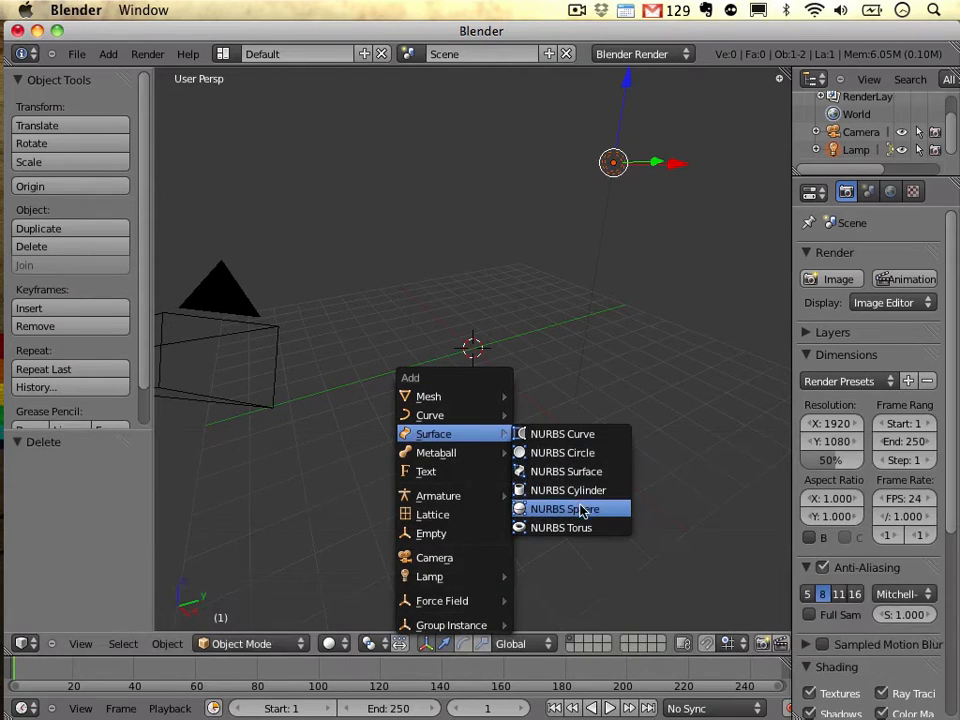
{"action": "left_click", "coordinate": [584, 512]}
Show the sphere in a front orthographic view, enter Edit Mode on it and display it as wireframe.
{"action": "mouse_move", "coordinate": [469, 413]}
{"action": "left_mouse_down", "text": "alt"}
{"action": "mouse_move", "coordinate": [450, 403]}
{"action": "mouse_move", "coordinate": [621, 356]}
{"action": "mouse_move", "coordinate": [473, 418]}
{"action": "mouse_move", "coordinate": [477, 434]}
{"action": "left_mouse_up", "text": "alt"}
{"action": "scroll", "coordinate": [473, 418], "scroll_direction": "up", "scroll_amount": 15}
{"action": "scroll", "coordinate": [473, 418], "scroll_direction": "down", "scroll_amount": 13}
{"action": "scroll", "coordinate": [473, 432], "scroll_direction": "up", "scroll_amount": 5}
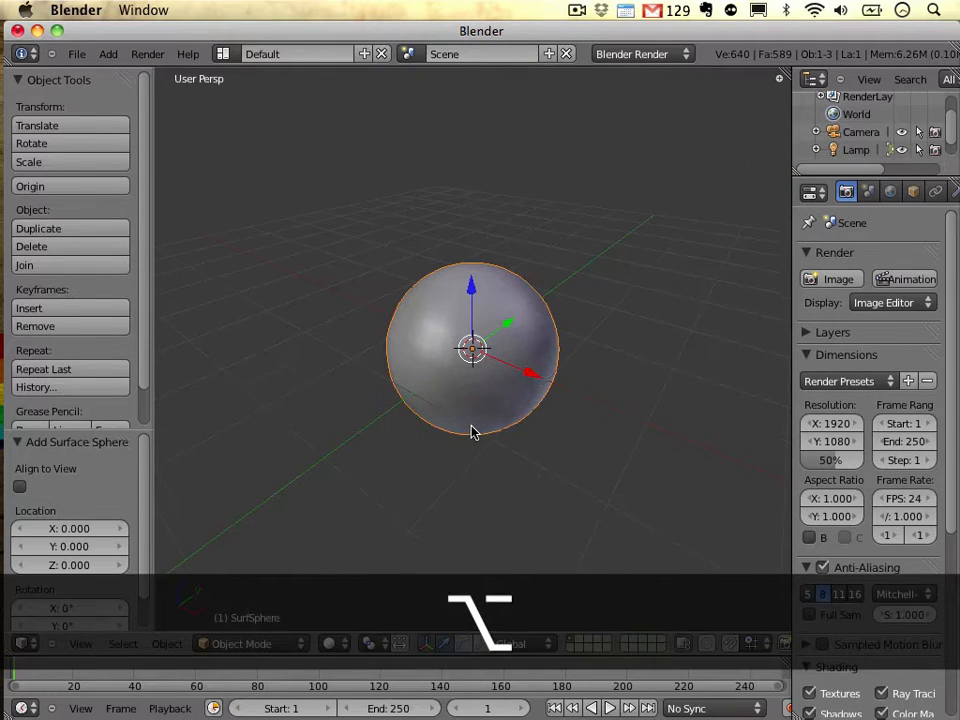
{"action": "key", "text": "KP_5"}
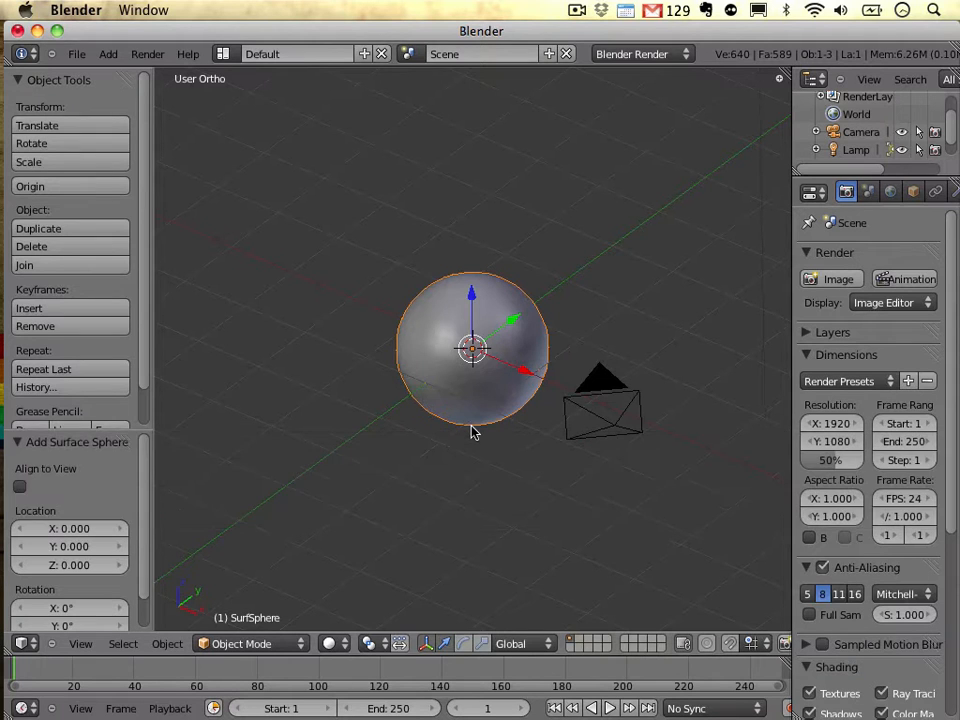
{"action": "key", "text": "KP_1"}
{"action": "scroll", "coordinate": [460, 385], "scroll_direction": "up", "scroll_amount": 3}
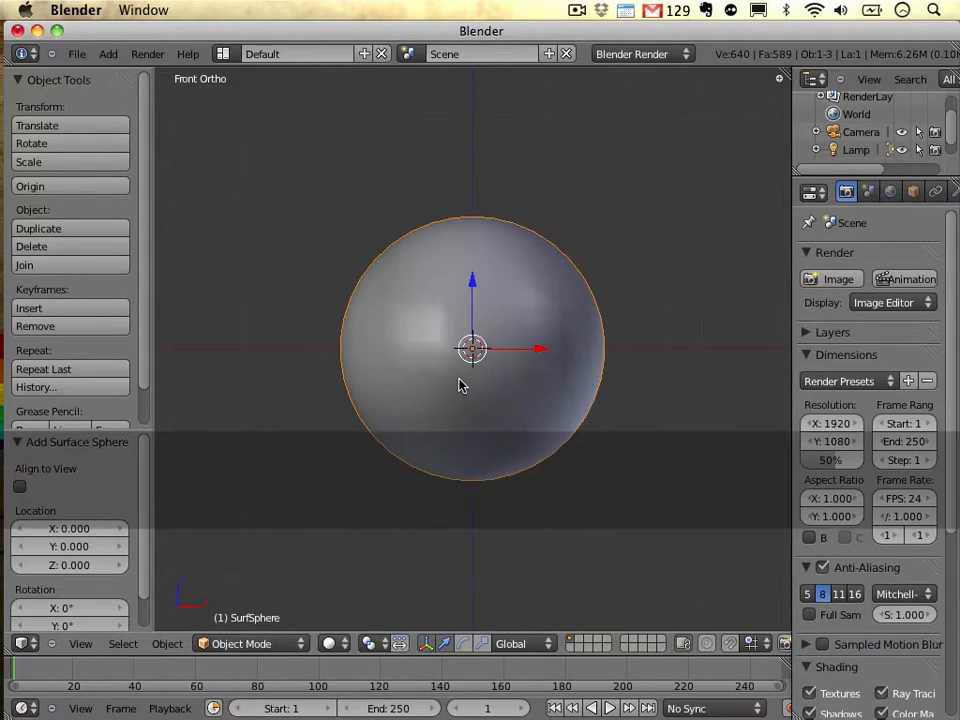
{"action": "scroll", "coordinate": [460, 385], "scroll_direction": "up", "scroll_amount": 2}
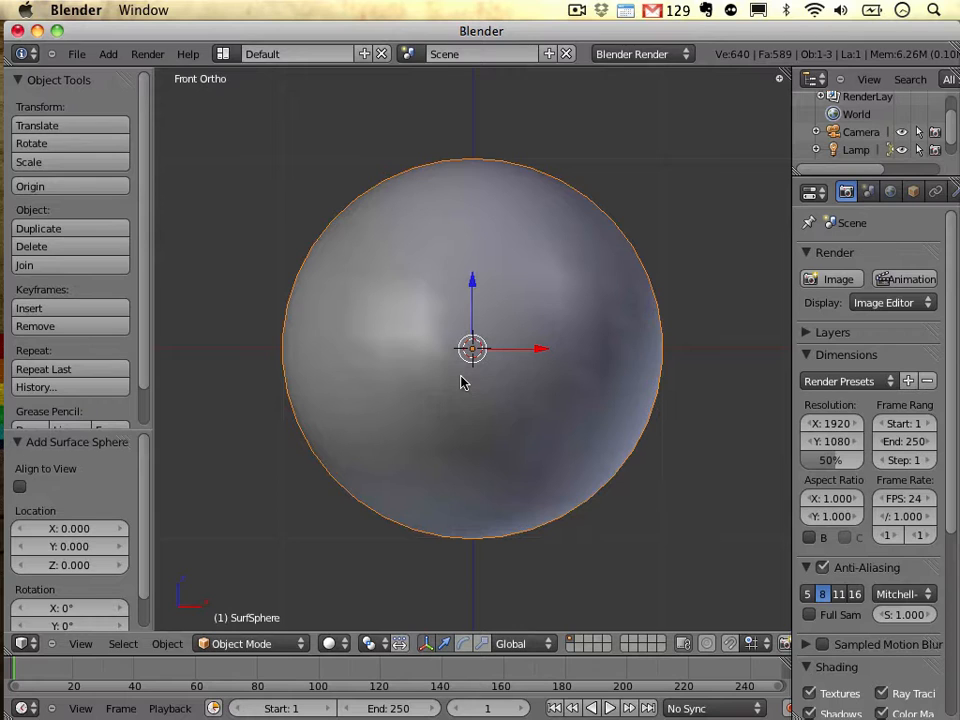
{"action": "key", "text": "Tab"}
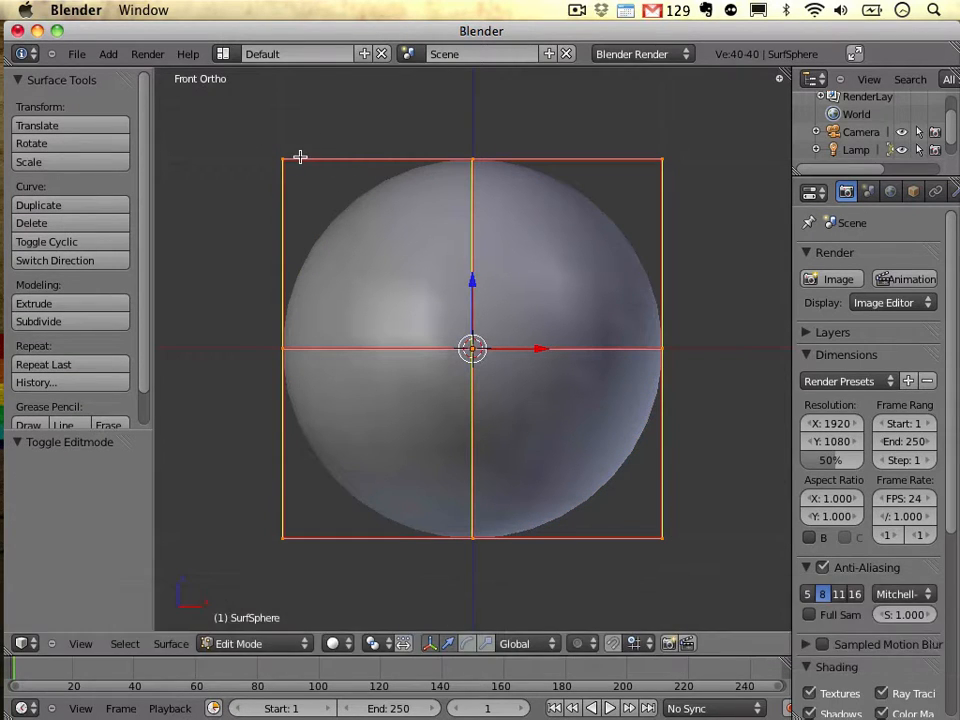
{"action": "key", "text": "z"}
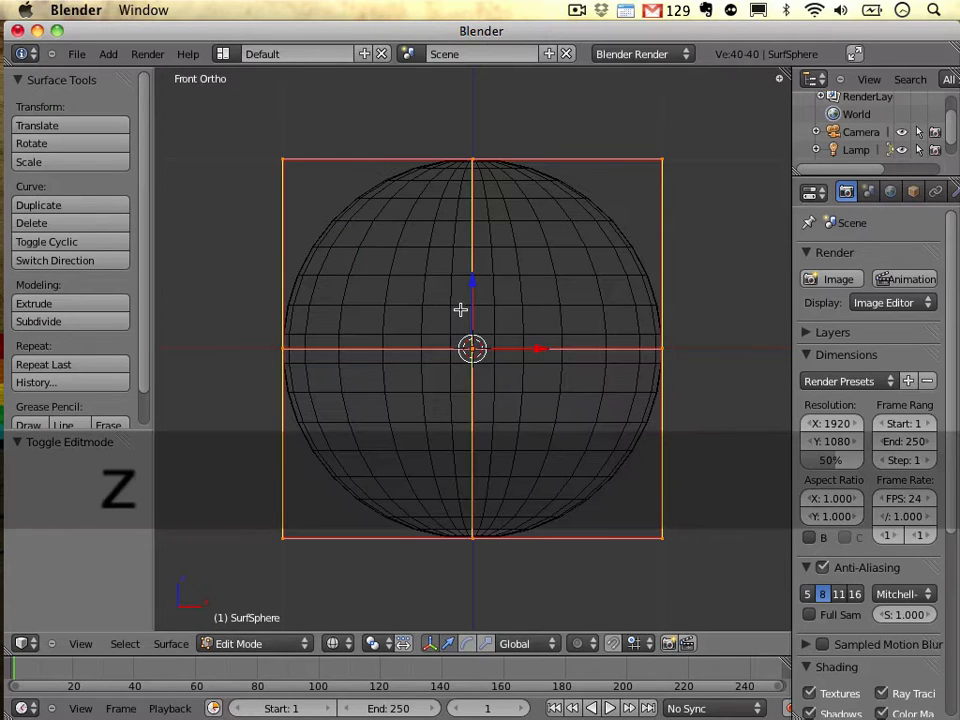
Try moving one upper-left corner control point of the sphere down about 0.321 in Z and about 0.939 along X.
{"action": "right_click", "coordinate": [448, 140]}
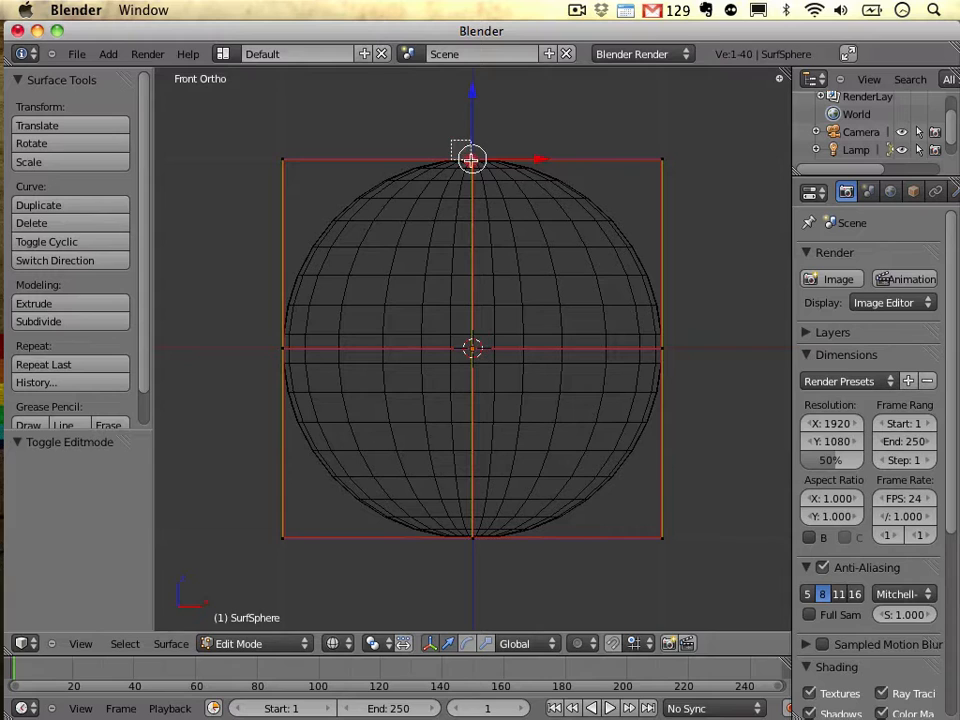
{"action": "right_click", "coordinate": [498, 192]}
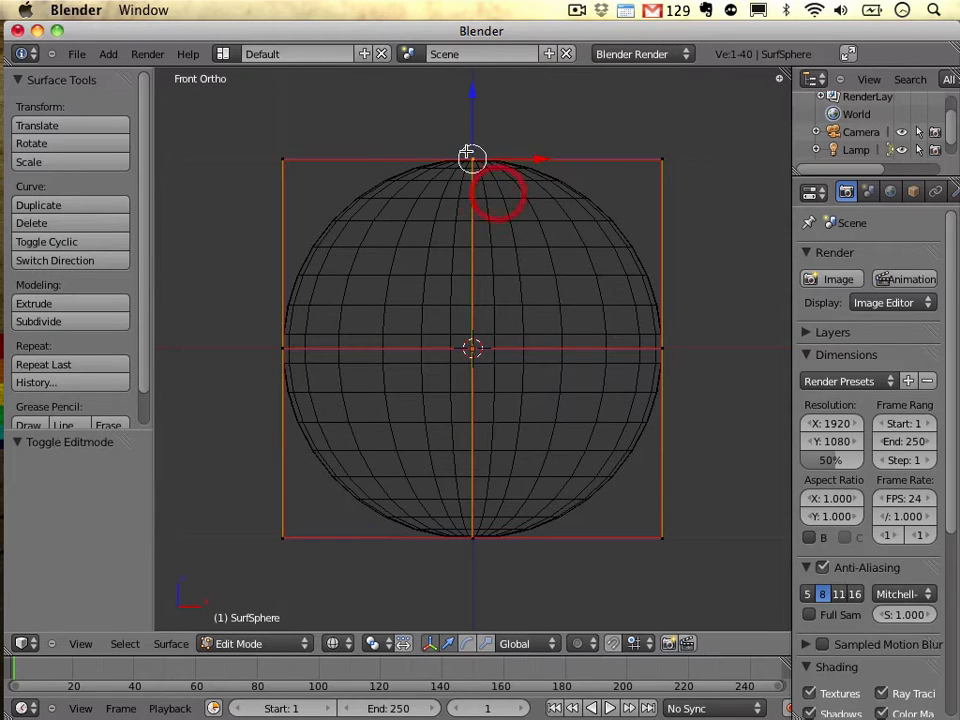
{"action": "right_click", "coordinate": [506, 186]}
{"action": "right_click", "coordinate": [284, 160]}
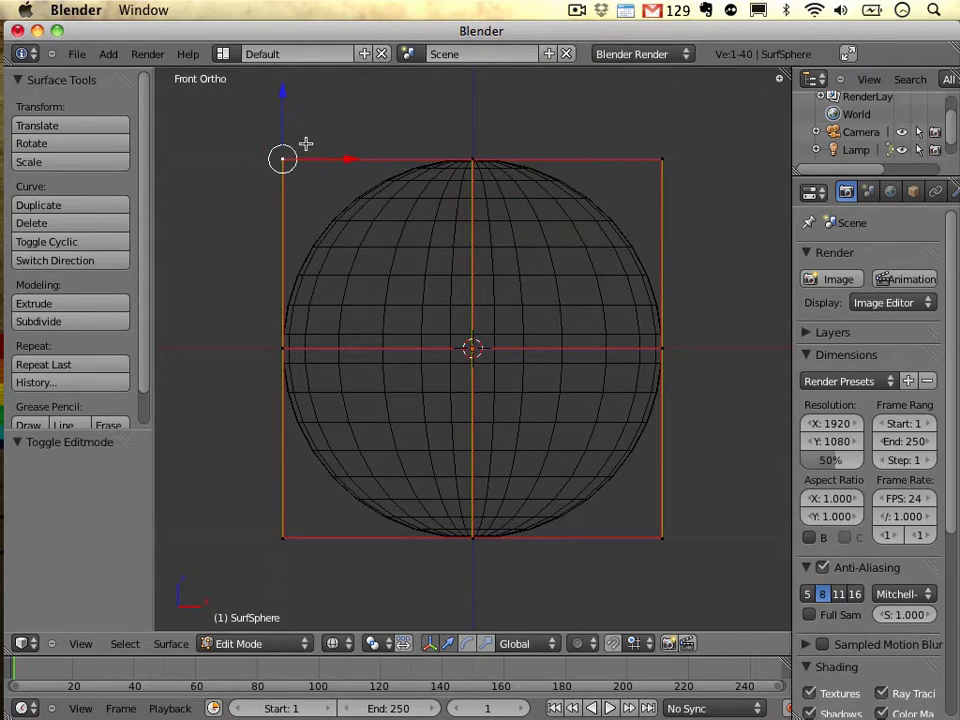
{"action": "left_click_drag", "start_coordinate": [287, 95], "coordinate": [300, 155]}
{"action": "key", "text": "g"}
{"action": "key", "text": "x"}
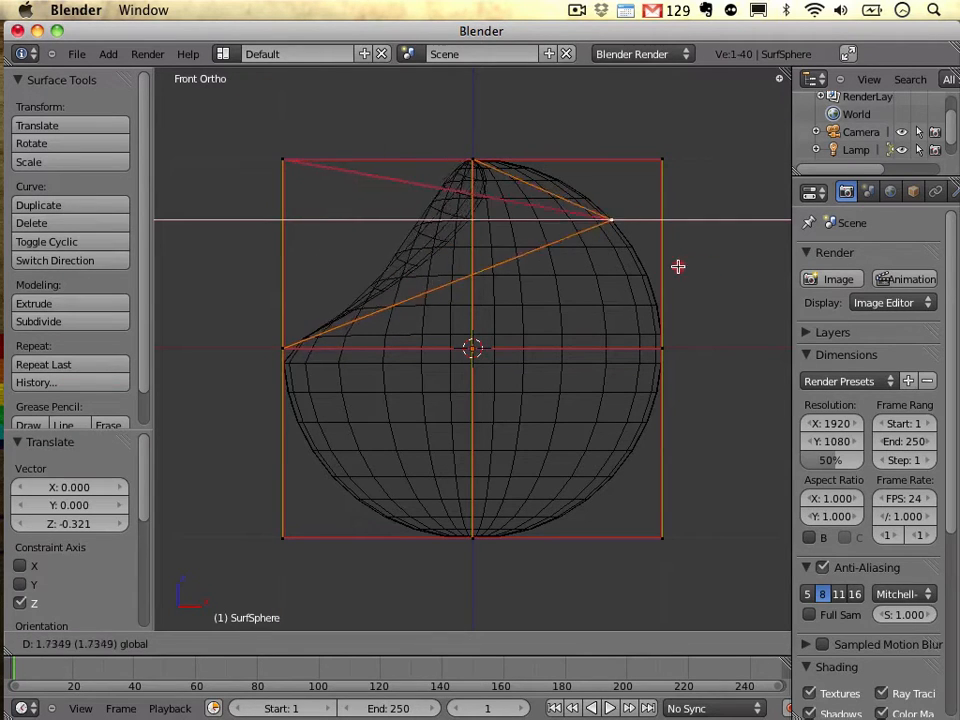
{"action": "left_click", "coordinate": [522, 268]}
Try moving another control point at the same upper-left corner along X, and undo all the corner point moves.
{"action": "right_click", "coordinate": [278, 155]}
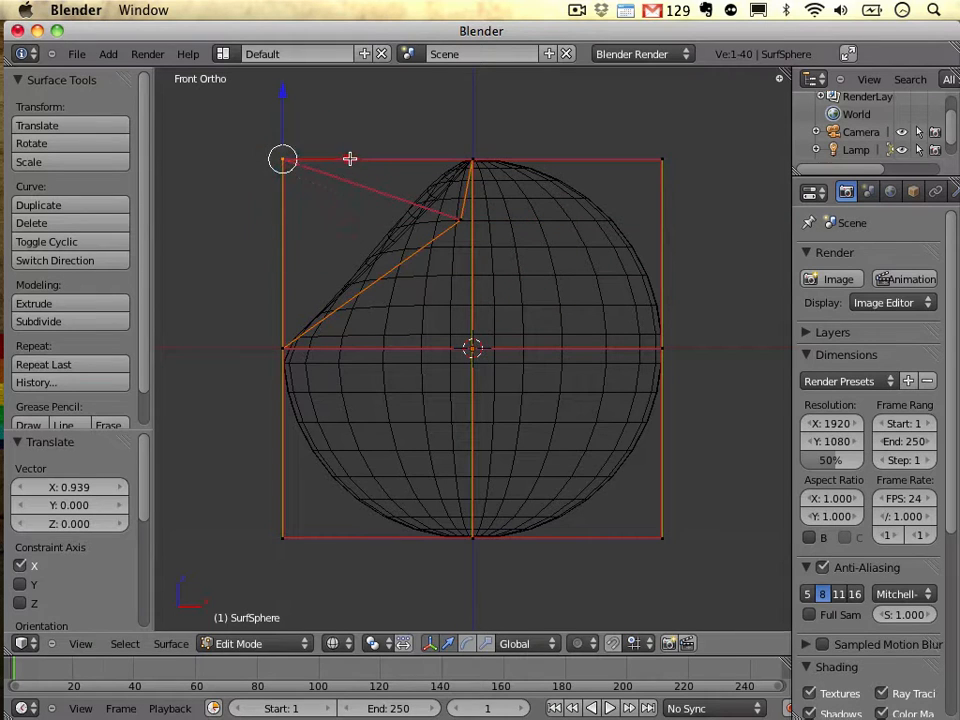
{"action": "key", "text": "g"}
{"action": "key", "text": "x"}
{"action": "left_click", "coordinate": [289, 158]}
{"action": "key", "text": "super+z"}
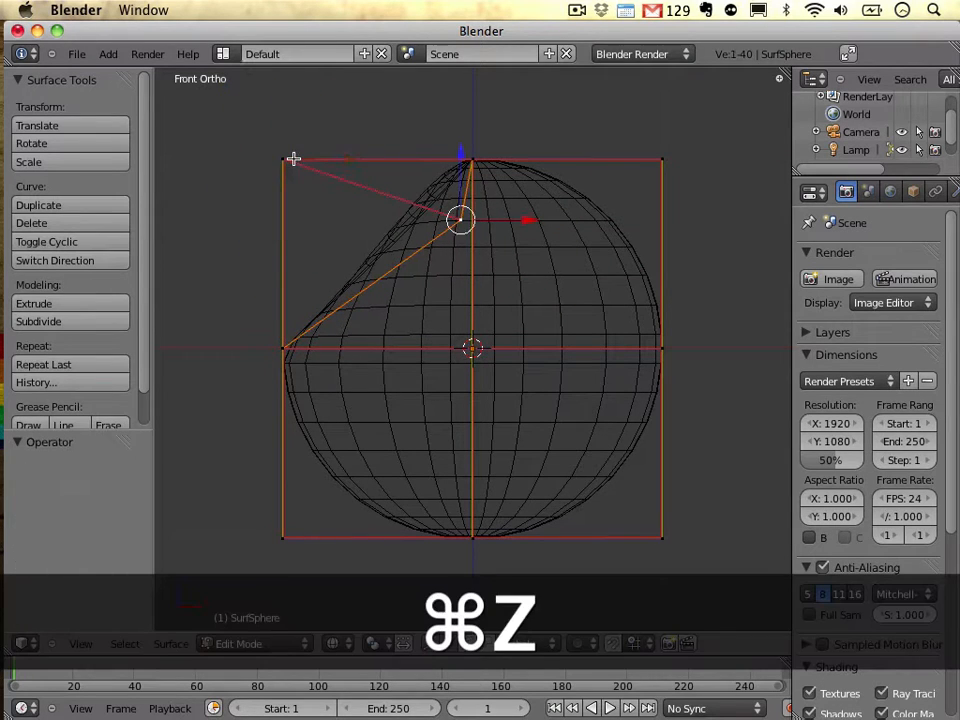
{"action": "key", "text": "super+z"}
{"action": "key", "text": "super+z"}
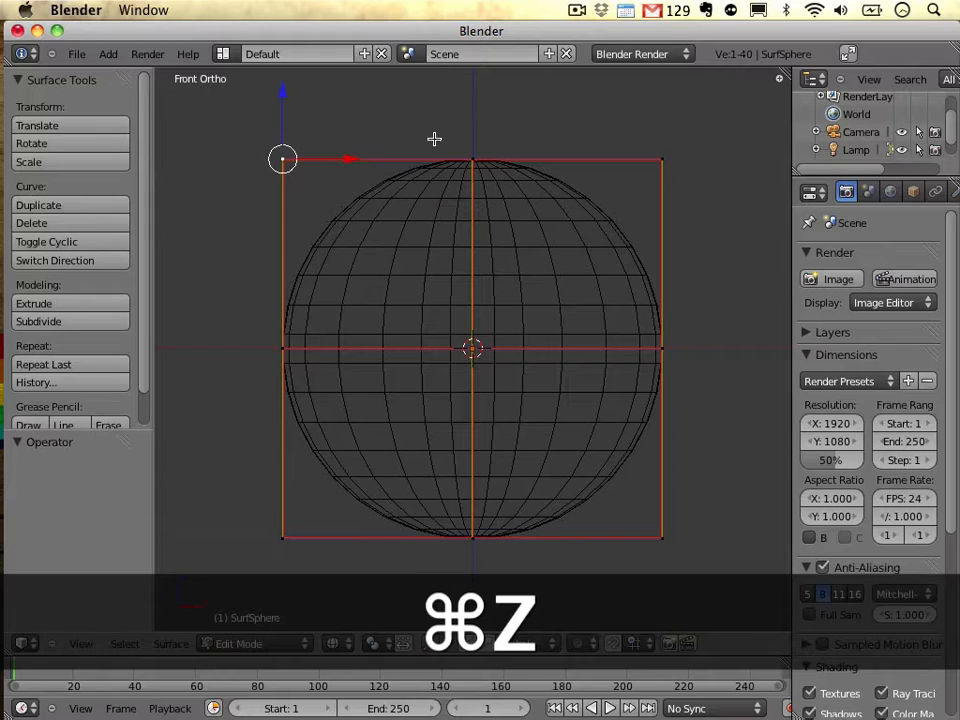
Box-select all control points at the sphere's top centre and move them down about 0.648 in Z to form a dip.
{"action": "left_click_drag", "start_coordinate": [448, 120], "coordinate": [508, 193]}
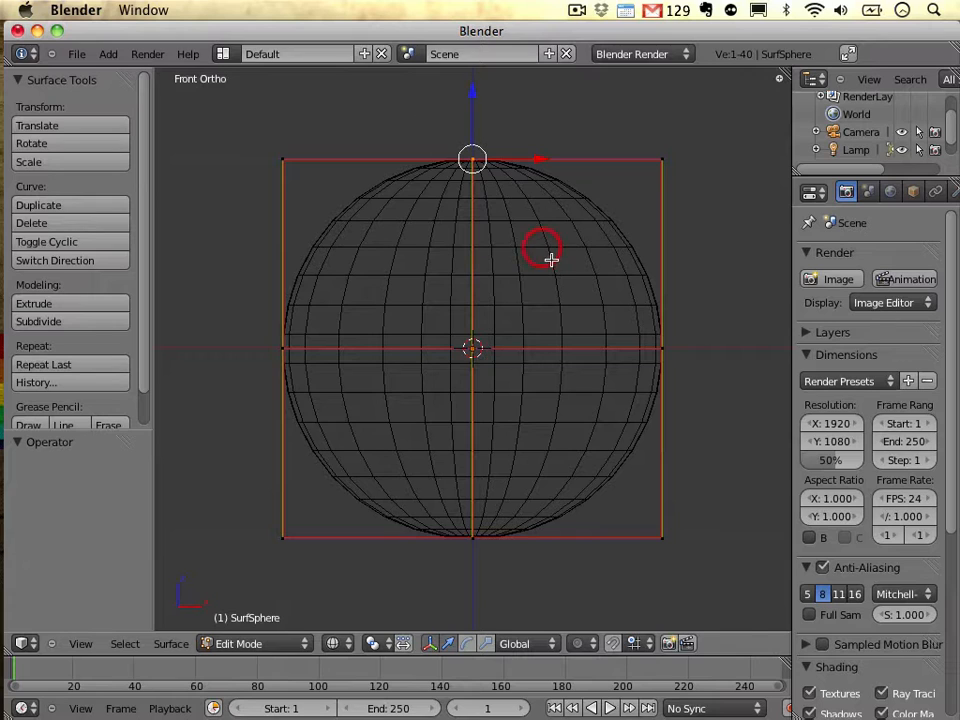
{"action": "key", "text": "w"}
{"action": "key", "text": "w"}
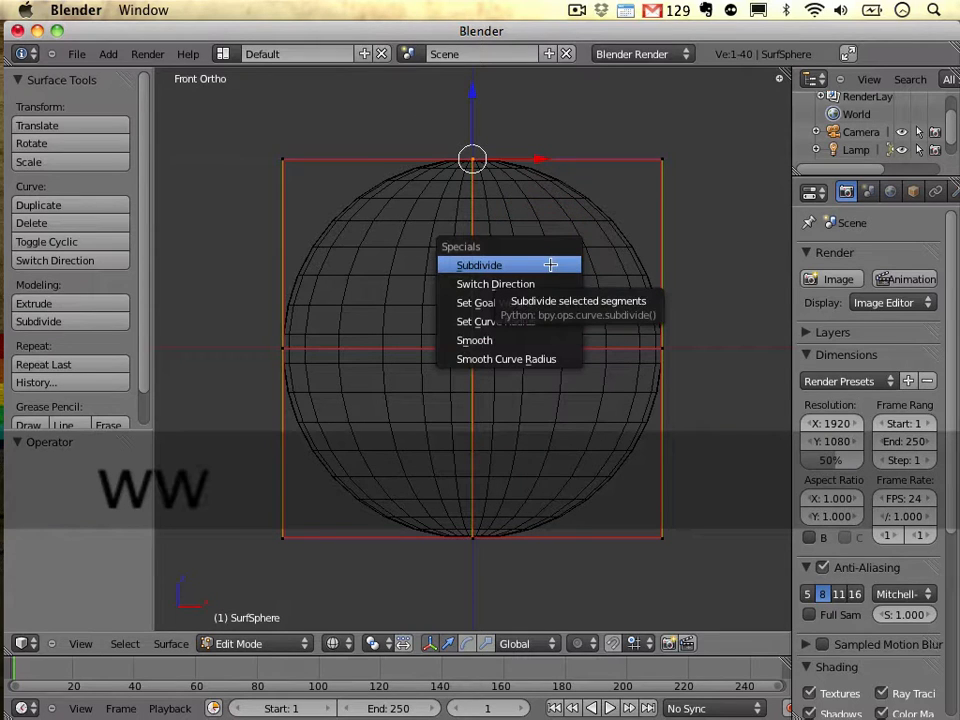
{"action": "key", "text": "Escape"}
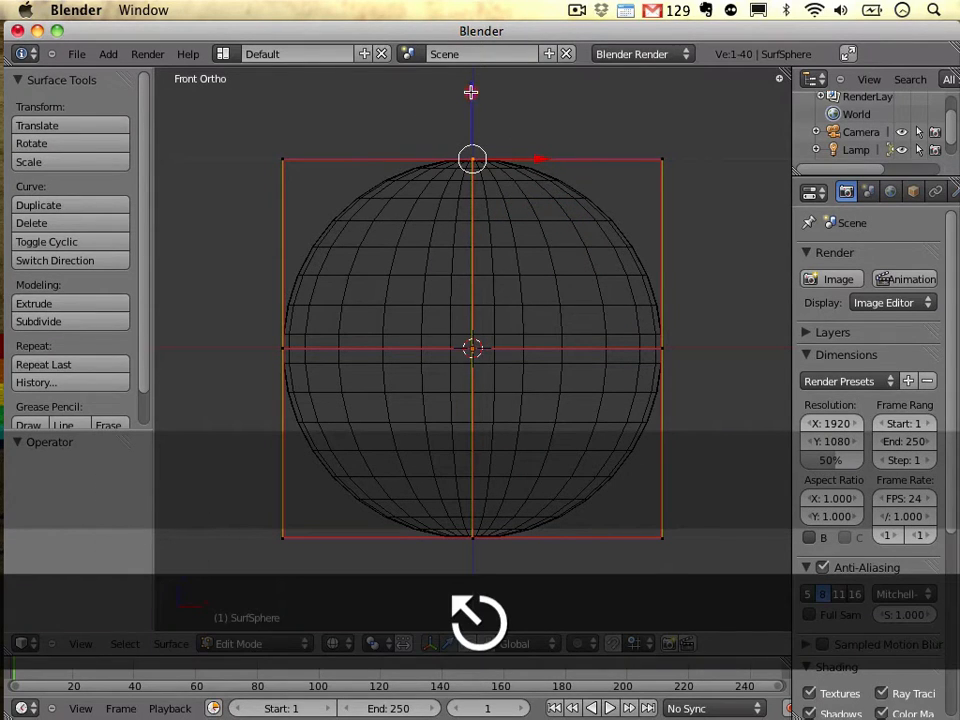
{"action": "left_click_drag", "start_coordinate": [471, 92], "coordinate": [477, 214]}
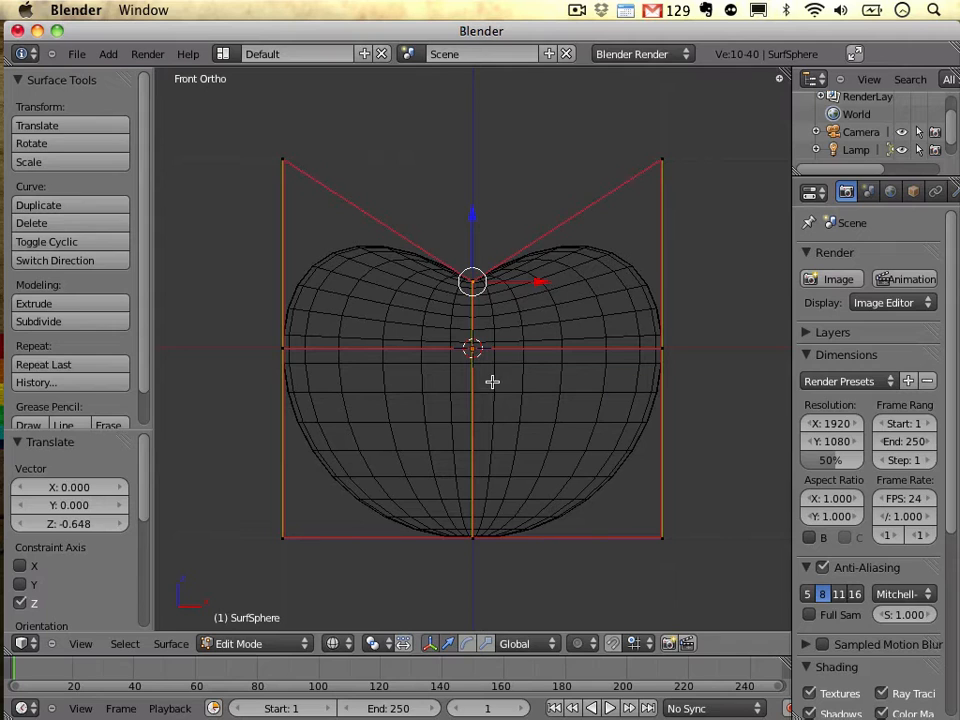
Select the control points at the shape's bottom centre and move them down about 0.356 in Z.
{"action": "scroll", "coordinate": [377, 400], "scroll_direction": "down", "scroll_amount": 2}
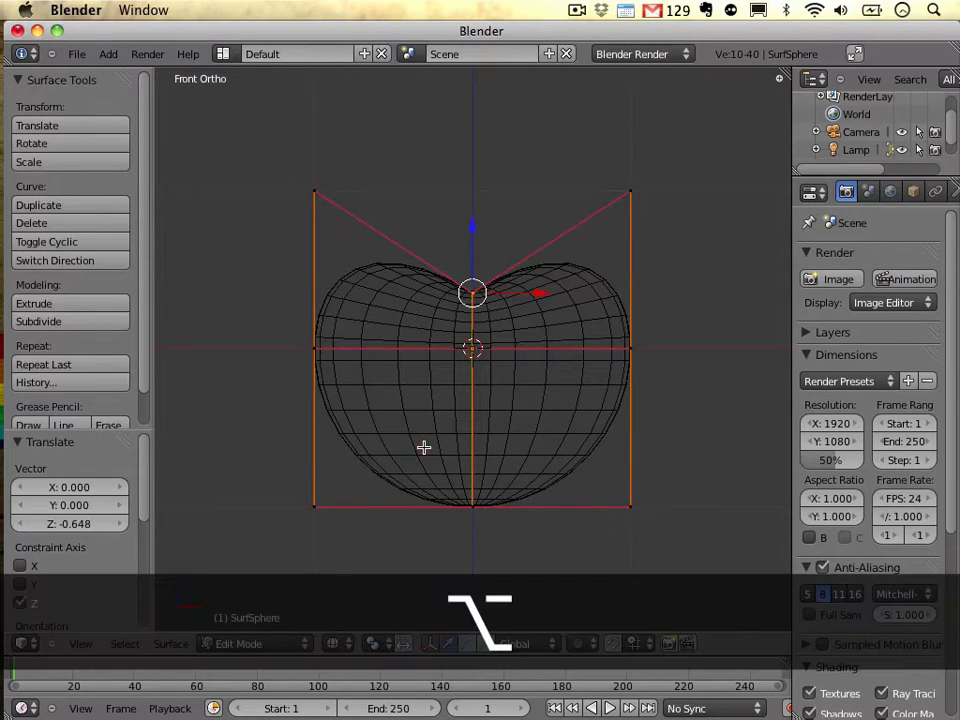
{"action": "middle_click_drag", "start_coordinate": [422, 448], "coordinate": [409, 343], "text": "alt"}
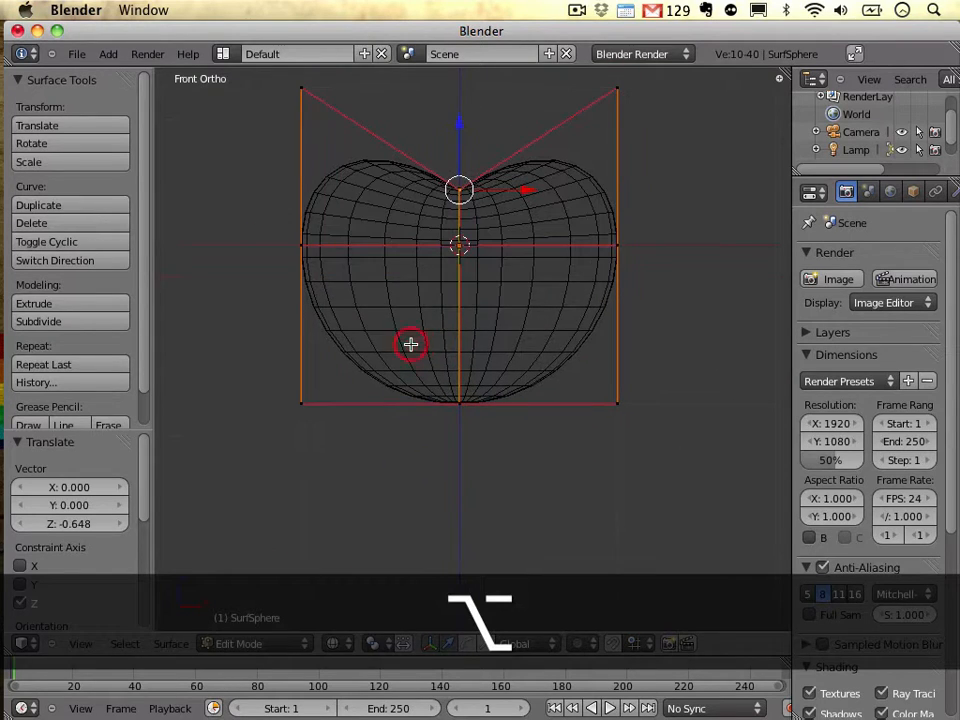
{"action": "right_click", "coordinate": [491, 431]}
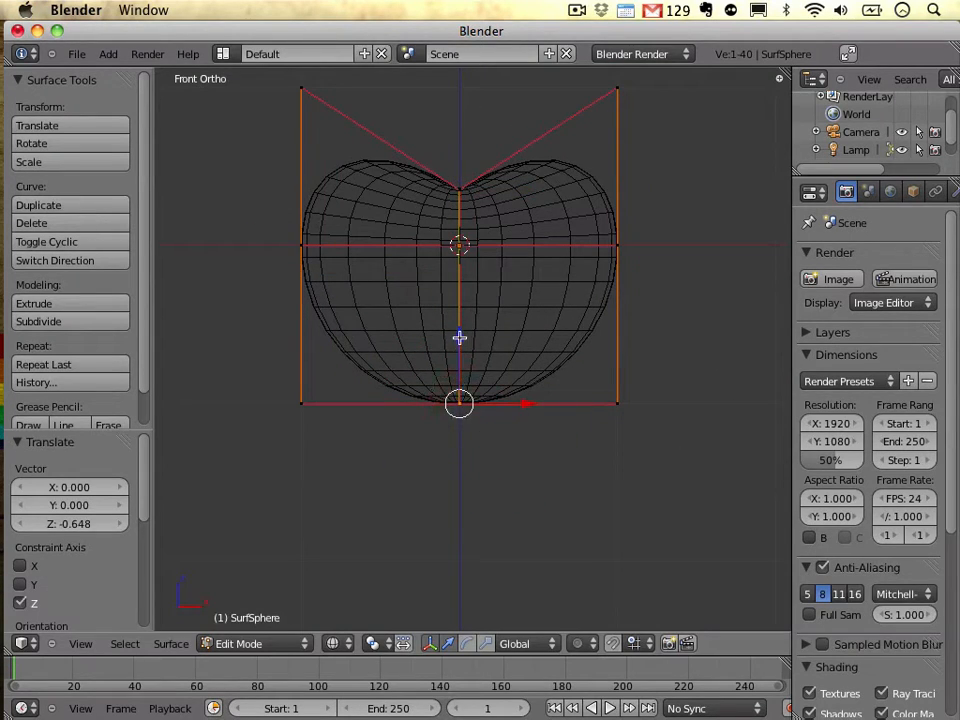
{"action": "key", "text": "g"}
{"action": "key", "text": "z"}
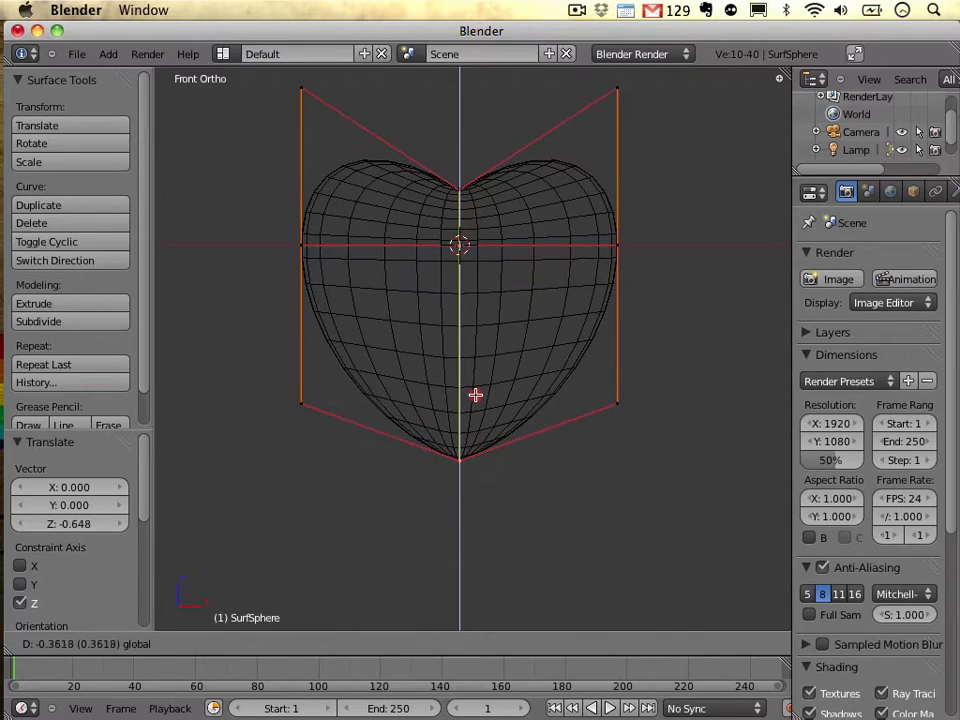
{"action": "left_click", "coordinate": [476, 393]}
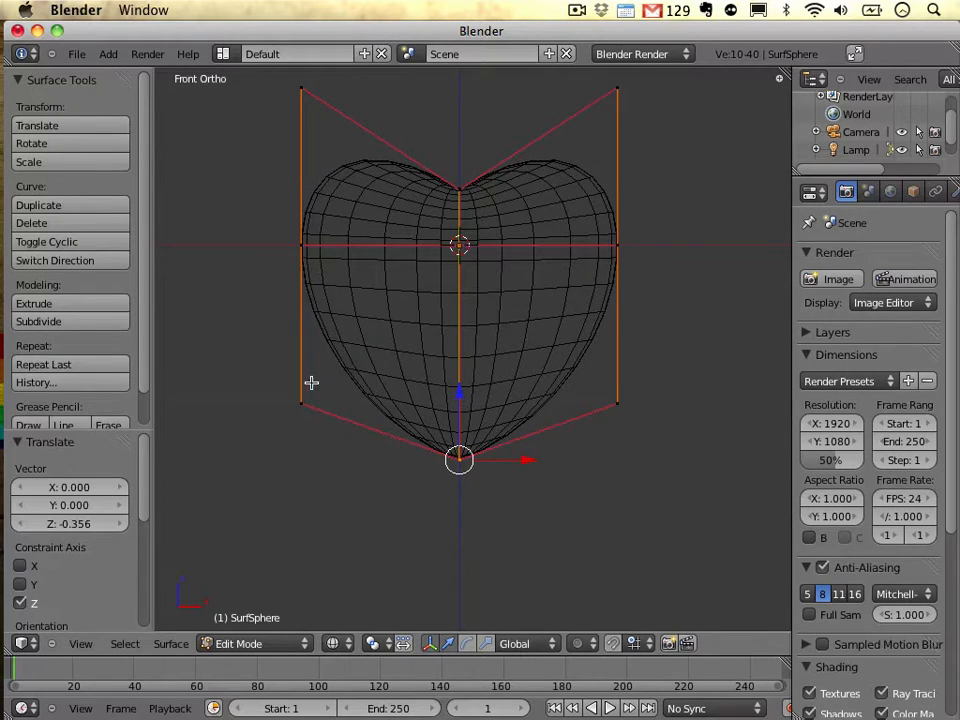
Box-select the row of control points at the lower corners and scale it to about 0.267 along X.
{"action": "key", "text": "b"}
{"action": "left_click_drag", "start_coordinate": [261, 379], "coordinate": [664, 422]}
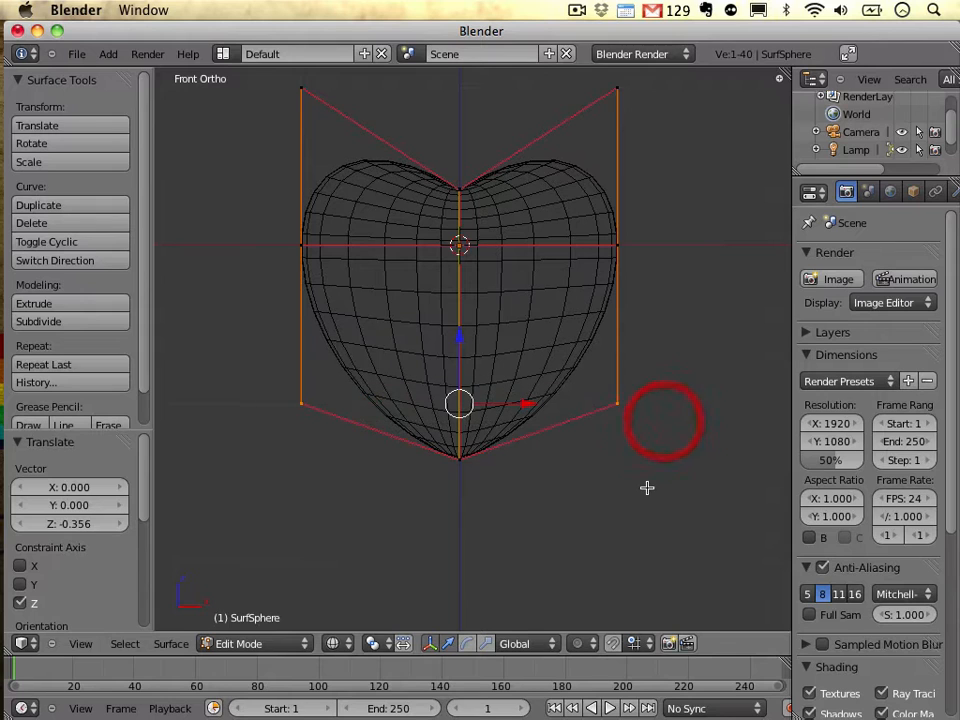
{"action": "key", "text": "r"}
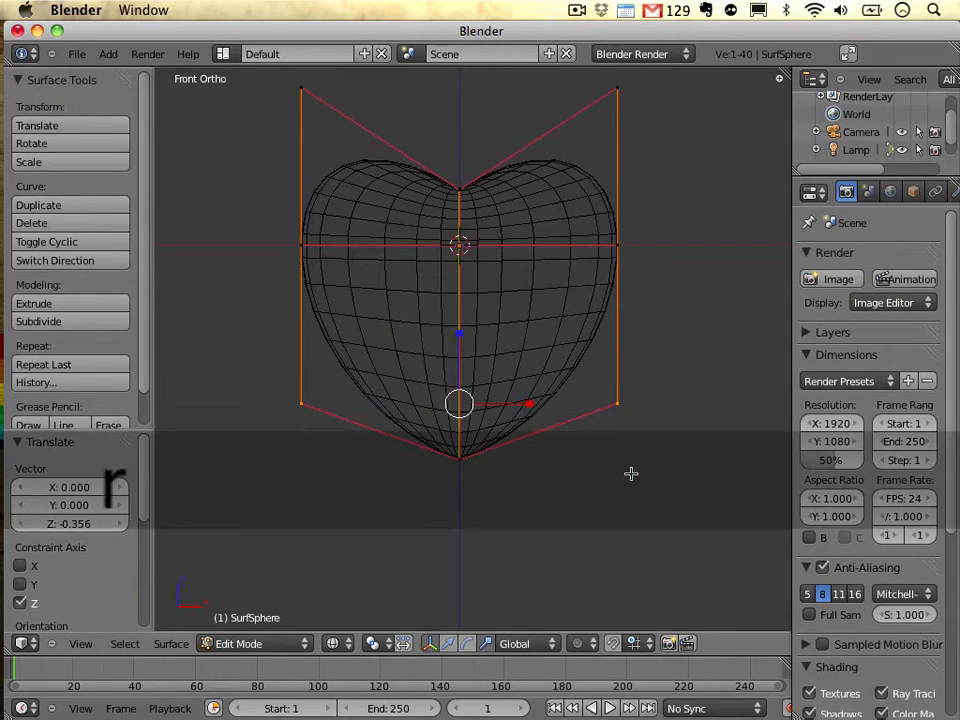
{"action": "key", "text": "s"}
{"action": "key", "text": "x"}
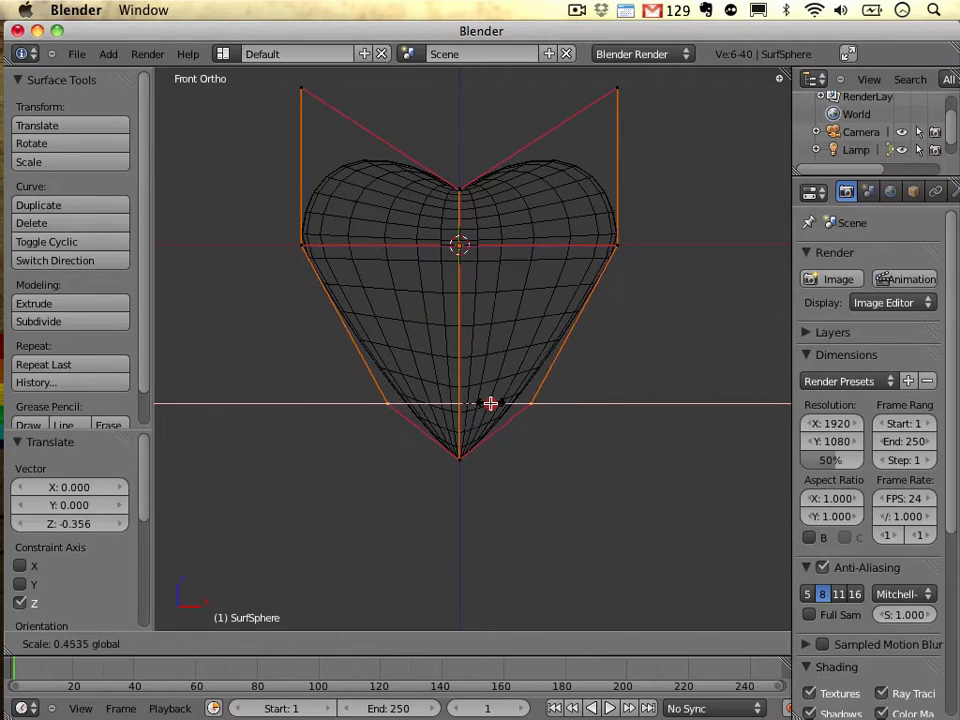
{"action": "left_click", "coordinate": [468, 403]}
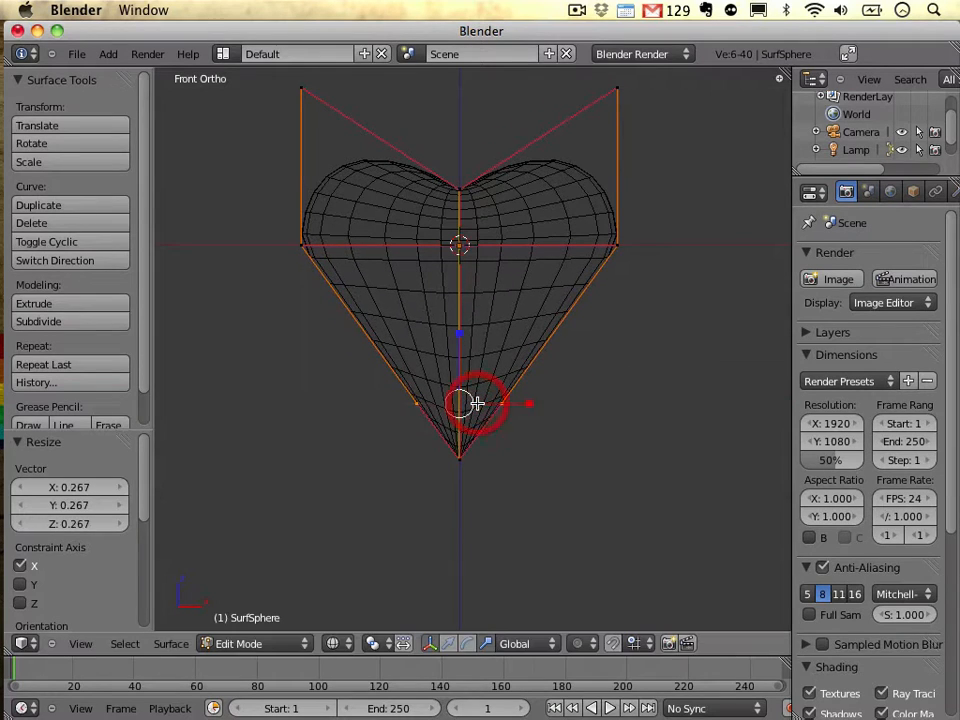
{"action": "right_click", "coordinate": [301, 245]}
{"action": "key", "text": "a"}
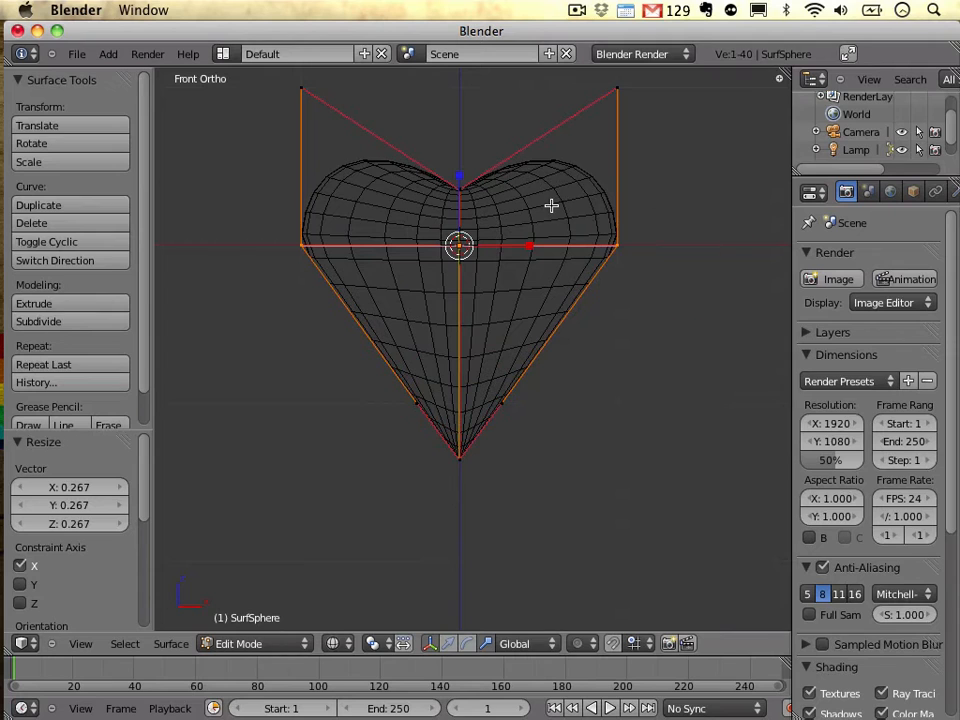
{"action": "key", "text": "w"}
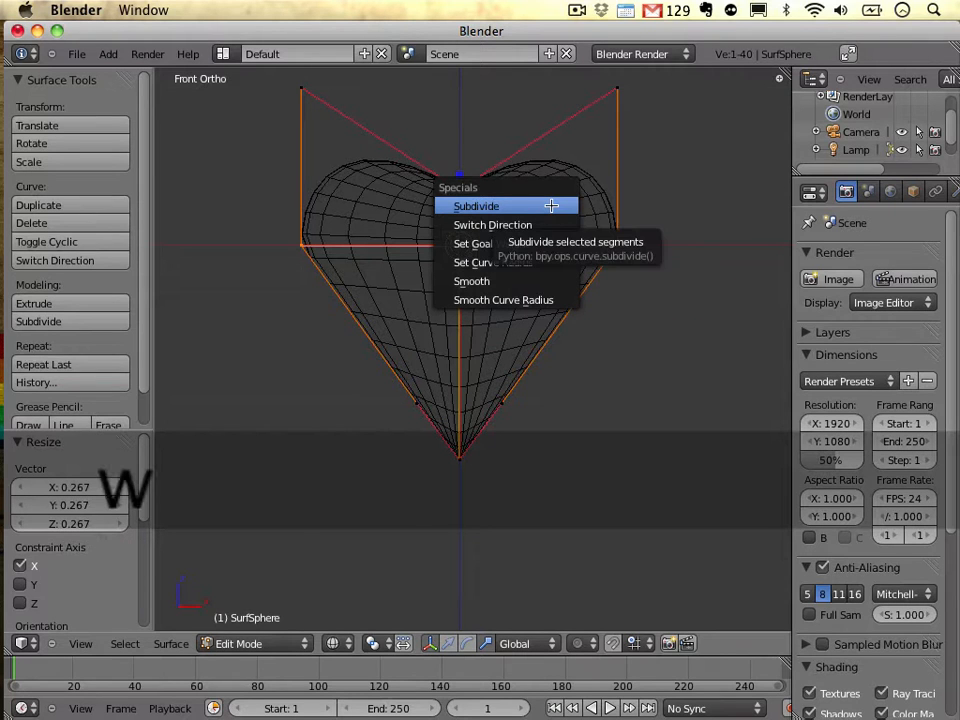
{"action": "key", "text": "Escape"}
{"action": "key", "text": "Tab"}
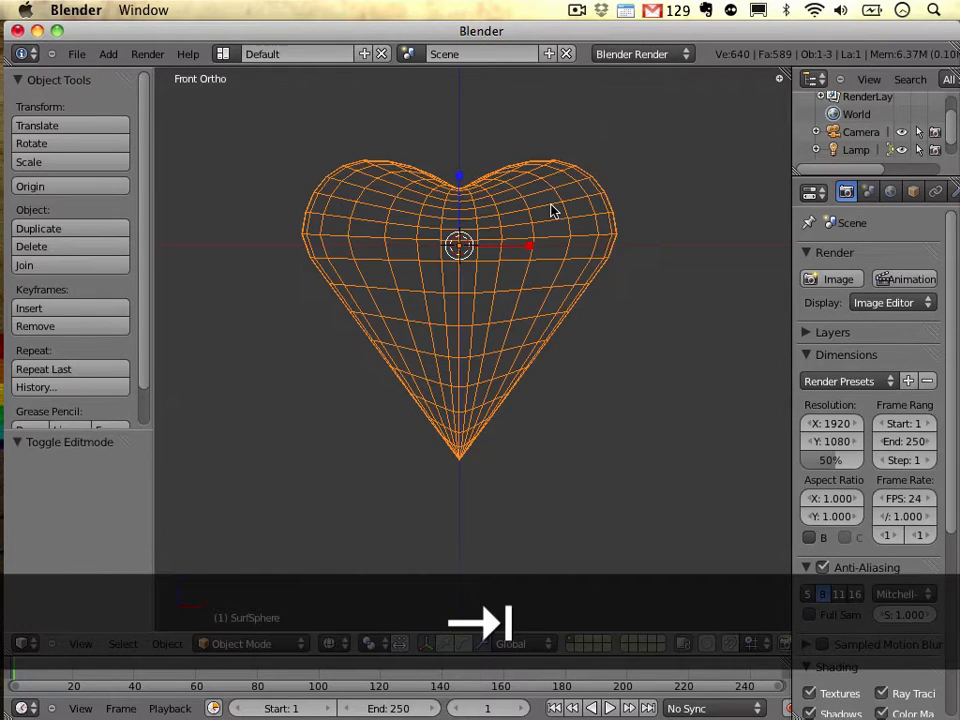
{"action": "key", "text": "w"}
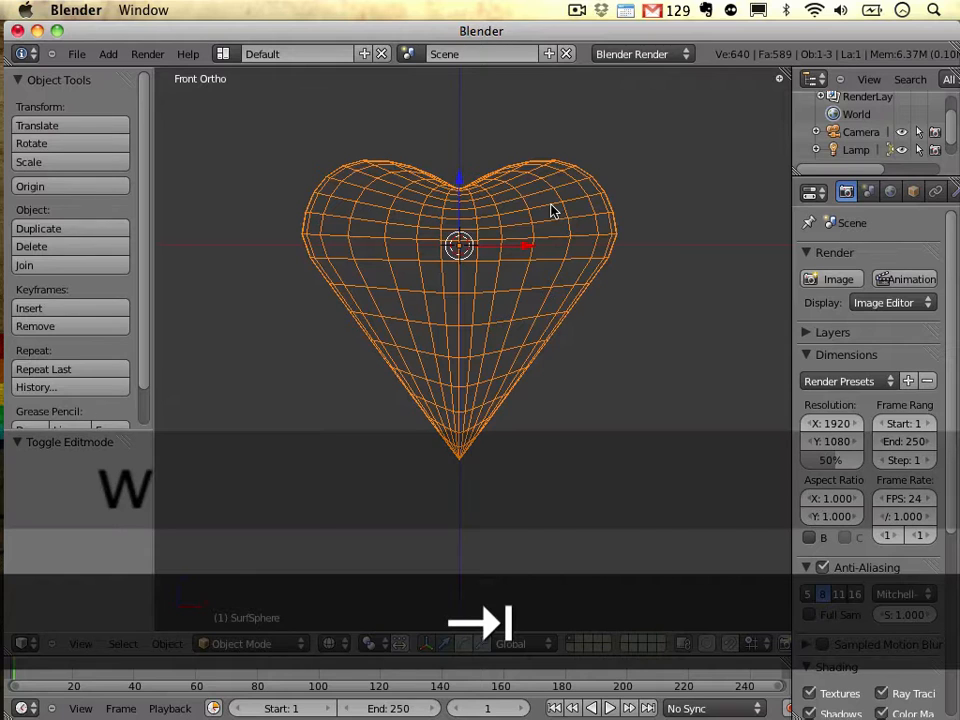
{"action": "key", "text": "Tab"}
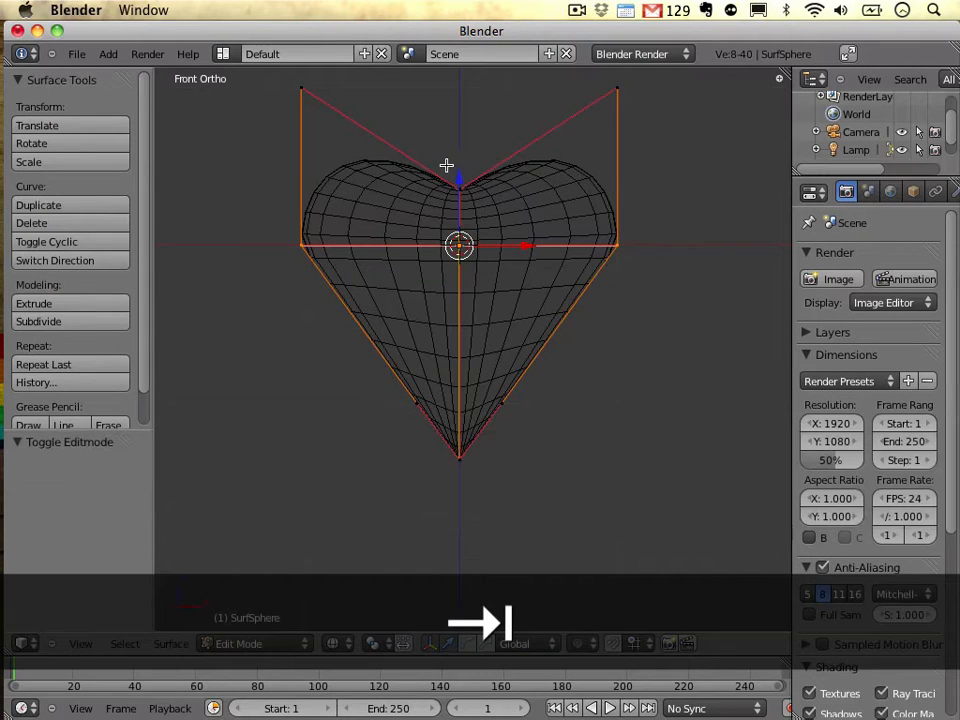
{"action": "key", "text": "Tab"}
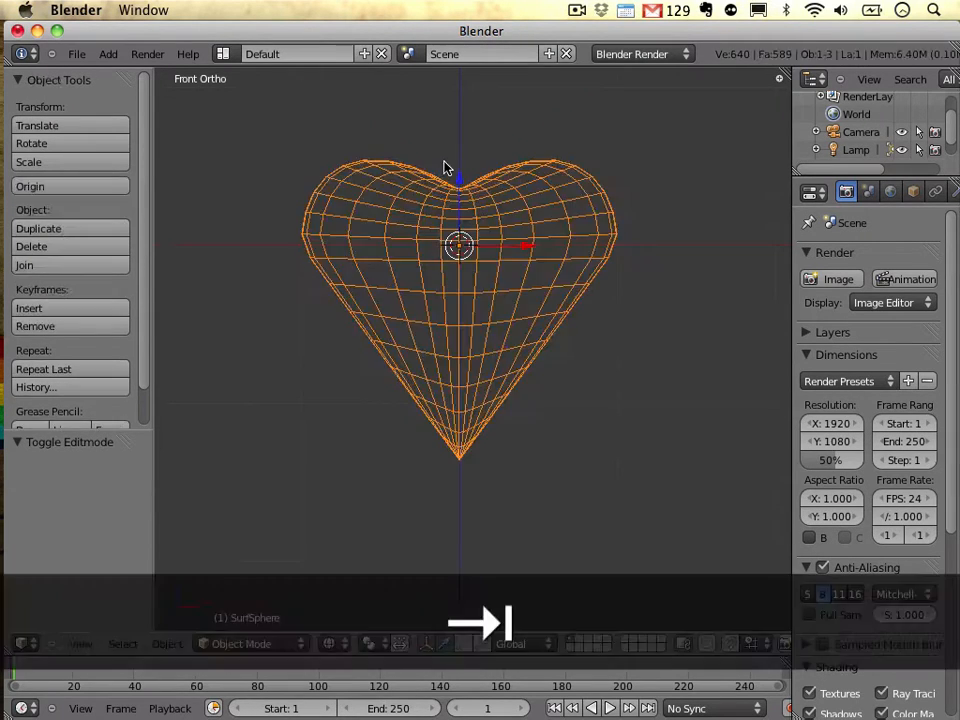
{"action": "key", "text": "Tab"}
Box-select the middle row of control points across the widest part of the shape.
{"action": "left_click_drag", "start_coordinate": [261, 214], "coordinate": [673, 279]}
{"action": "key", "text": "w"}
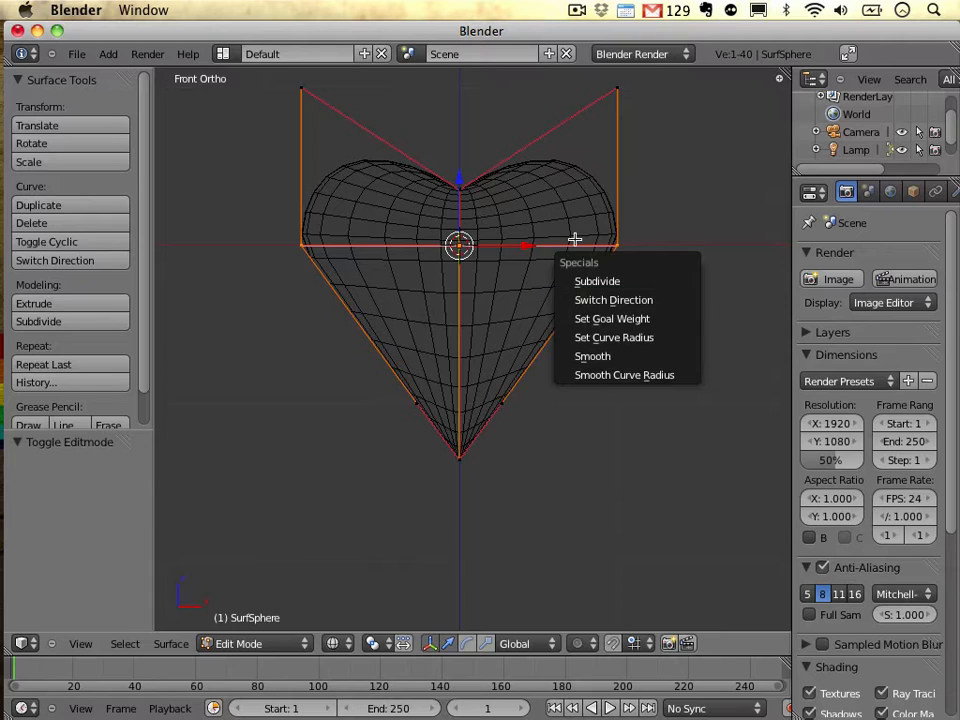
{"action": "key", "text": "w"}
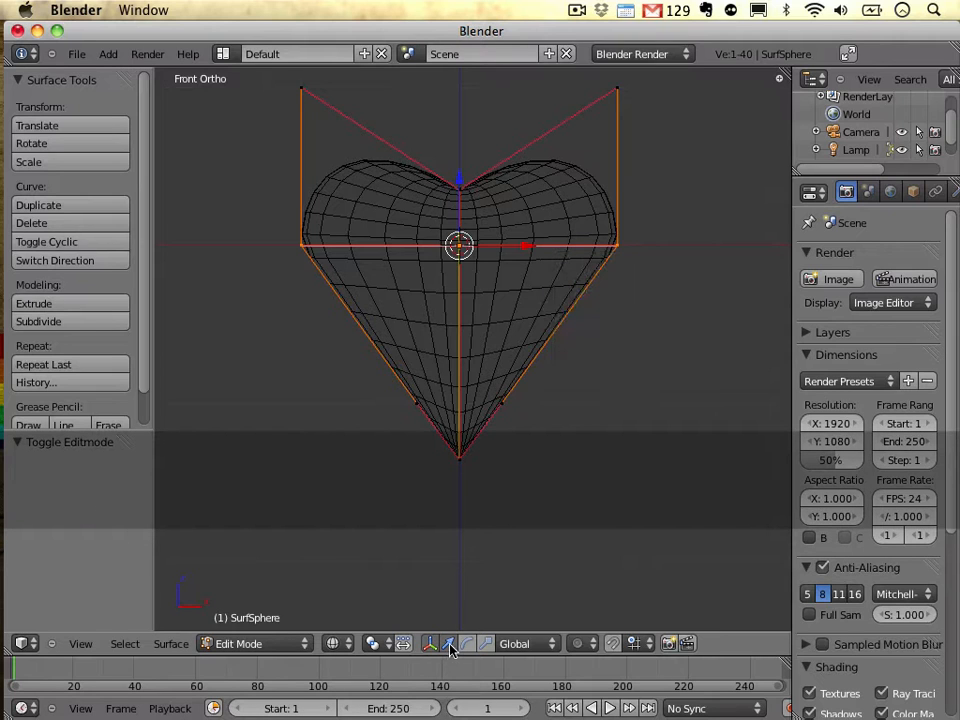
Try the scale and rotate manipulators on the selected points and return to the translate manipulator.
{"action": "left_click", "coordinate": [450, 644]}
{"action": "left_click", "coordinate": [467, 644]}
{"action": "left_click", "coordinate": [484, 644]}
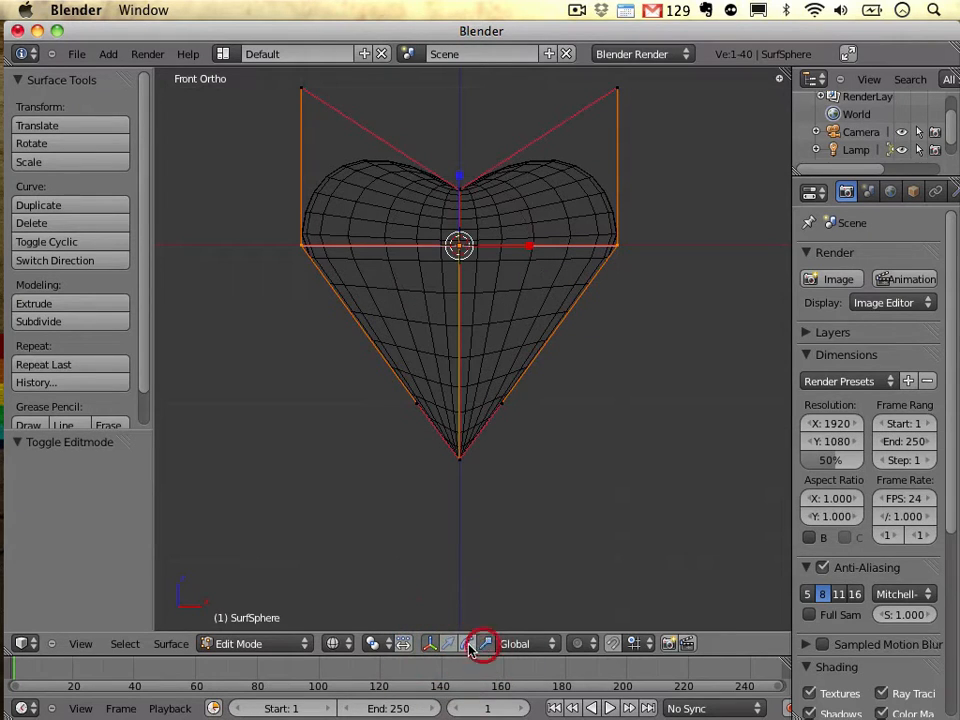
{"action": "left_click", "coordinate": [469, 646]}
{"action": "left_click", "coordinate": [448, 645]}
{"action": "left_click", "coordinate": [469, 646]}
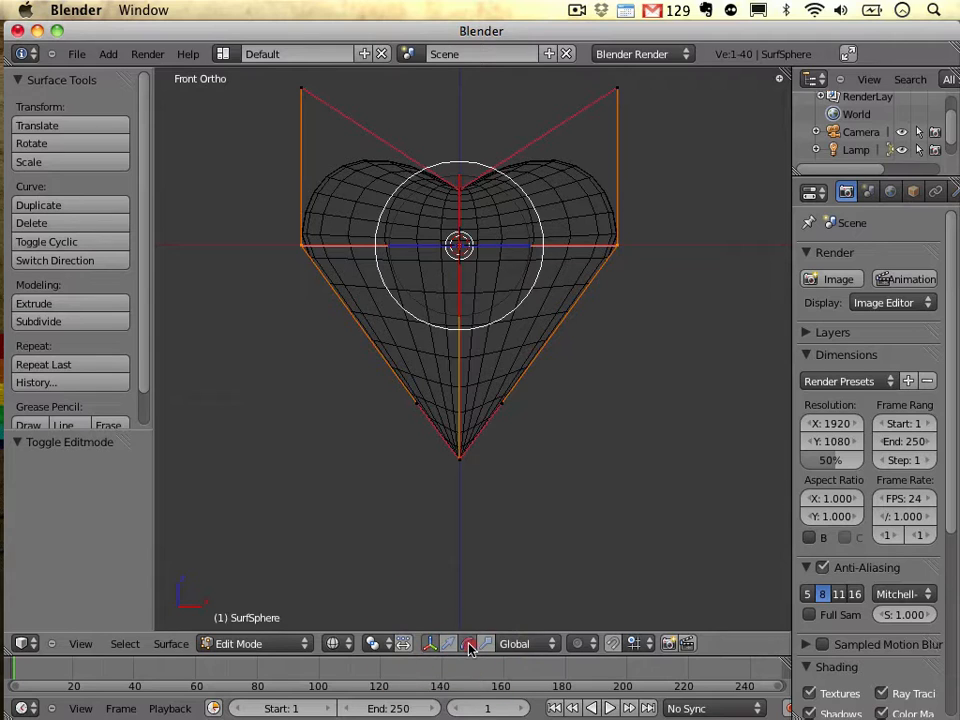
{"action": "left_click", "coordinate": [484, 645]}
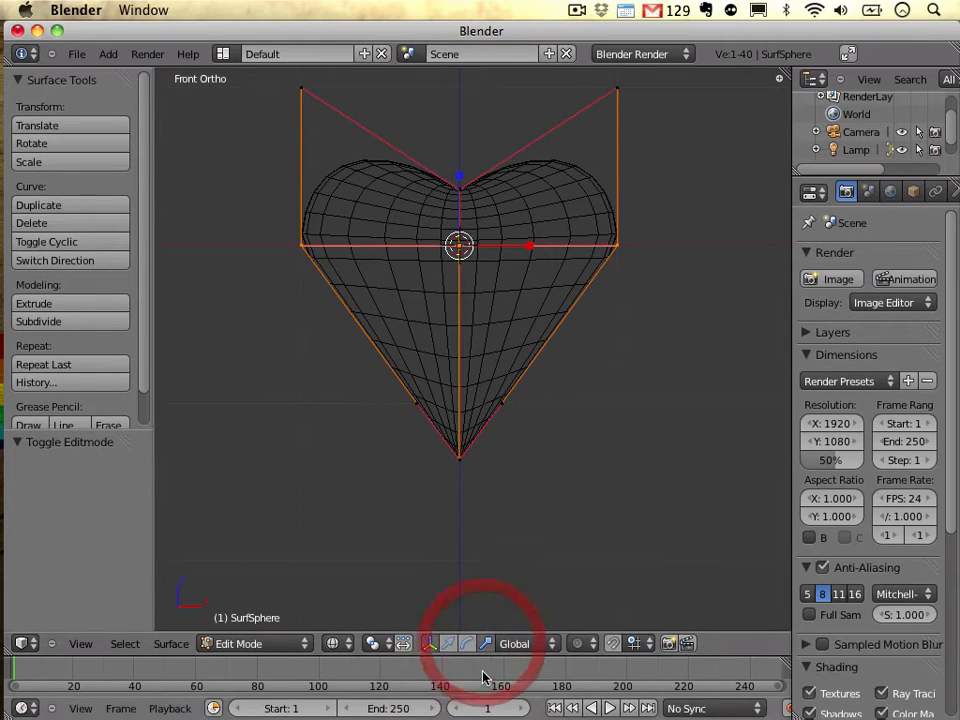
{"action": "left_click", "coordinate": [448, 644]}
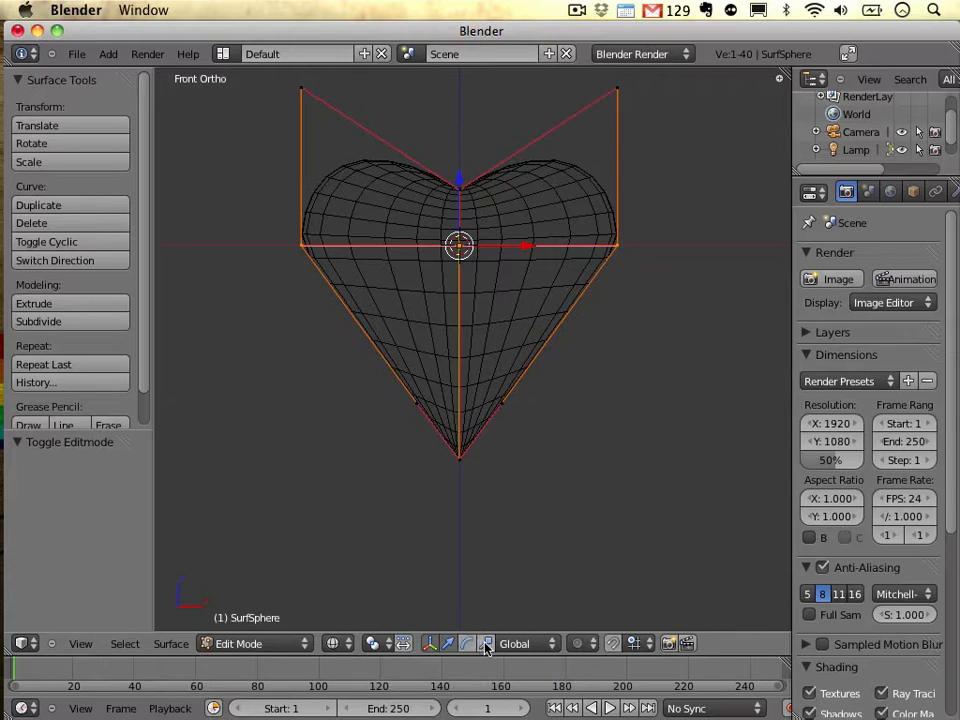
Move the selected middle row of control points down about 0.101 in Z.
{"action": "key", "text": "g"}
{"action": "key", "text": "z"}
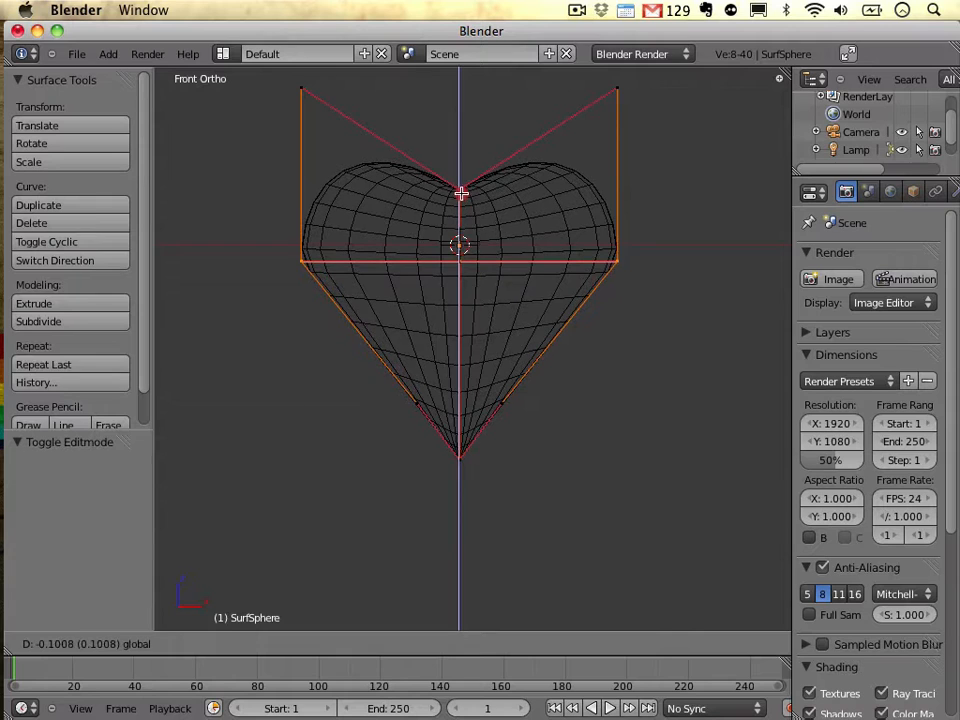
{"action": "left_click", "coordinate": [460, 192]}
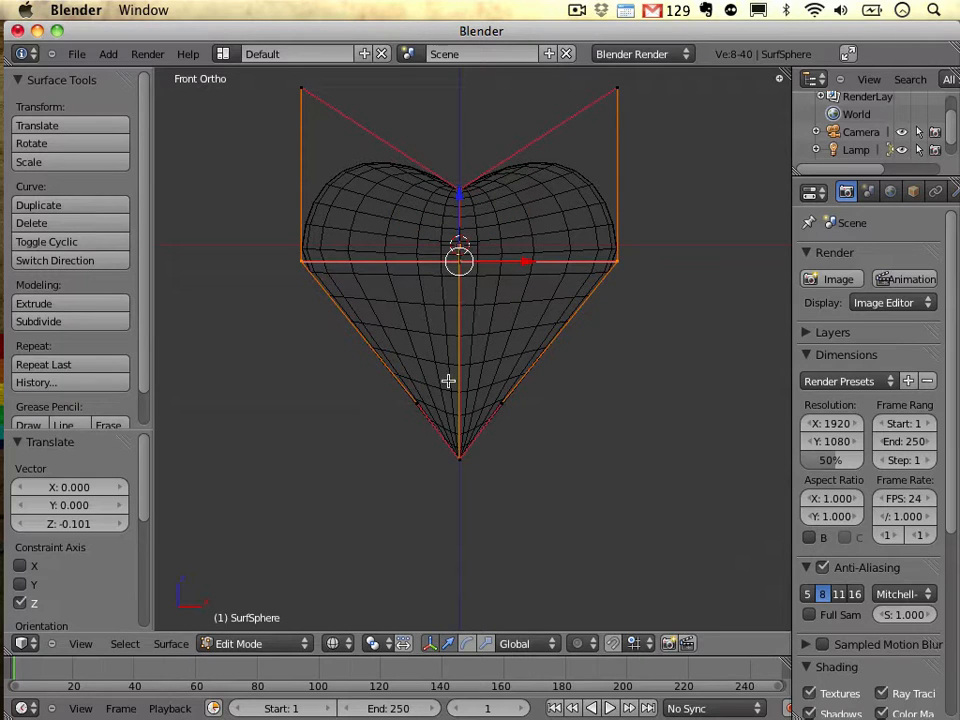
Examine the shape's thickness from the right side and in an orbited perspective view, leaving Edit Mode.
{"action": "key", "text": "KP_3"}
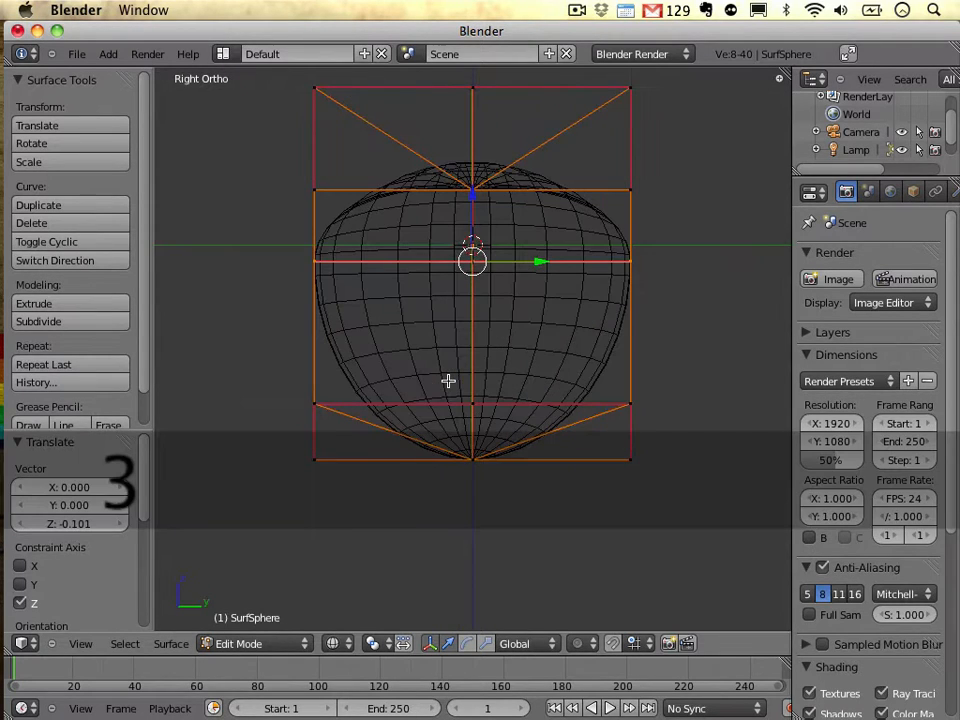
{"action": "key", "text": "alt"}
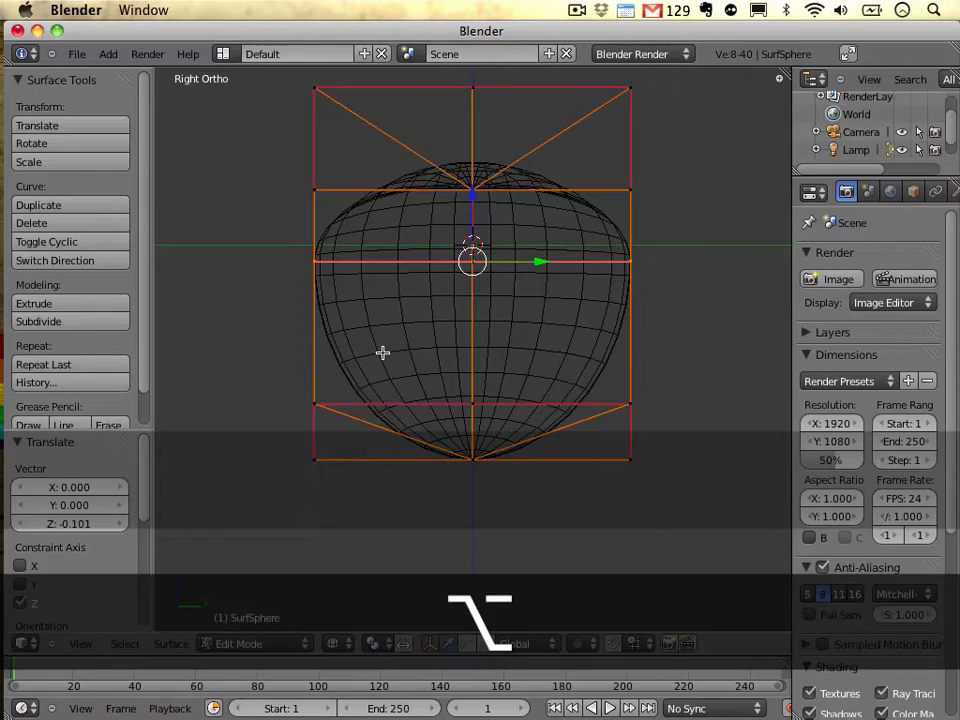
{"action": "key", "text": "KP_5"}
{"action": "mouse_move", "coordinate": [381, 373]}
{"action": "left_mouse_down", "text": "alt"}
{"action": "mouse_move", "coordinate": [437, 402]}
{"action": "mouse_move", "coordinate": [435, 414]}
{"action": "mouse_move", "coordinate": [600, 486]}
{"action": "mouse_move", "coordinate": [652, 413]}
{"action": "mouse_move", "coordinate": [473, 332]}
{"action": "mouse_move", "coordinate": [359, 340]}
{"action": "mouse_move", "coordinate": [285, 388]}
{"action": "mouse_move", "coordinate": [339, 501]}
{"action": "mouse_move", "coordinate": [504, 420]}
{"action": "mouse_move", "coordinate": [464, 439]}
{"action": "mouse_move", "coordinate": [388, 424]}
{"action": "mouse_move", "coordinate": [399, 411]}
{"action": "mouse_move", "coordinate": [382, 392]}
{"action": "left_mouse_up", "text": "alt"}
{"action": "scroll", "coordinate": [439, 399], "scroll_direction": "down", "scroll_amount": 5}
{"action": "key", "text": "Tab"}
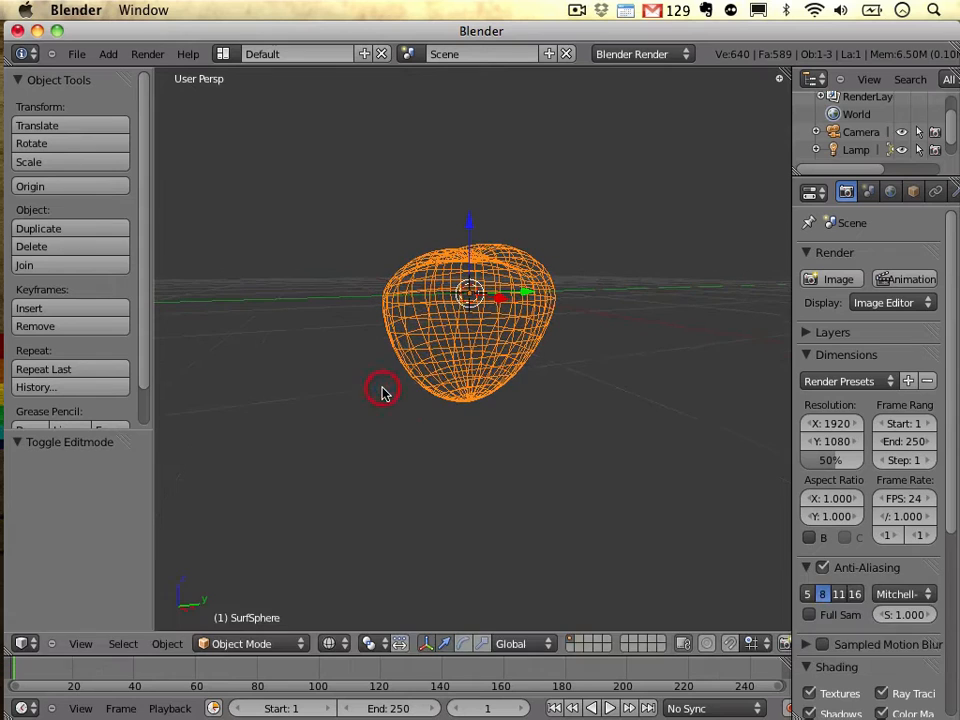
In a right orthographic view, box-select all control points in Edit Mode and scale them to about 0.119 along Y to flatten the shape.
{"action": "key", "text": "KP_3"}
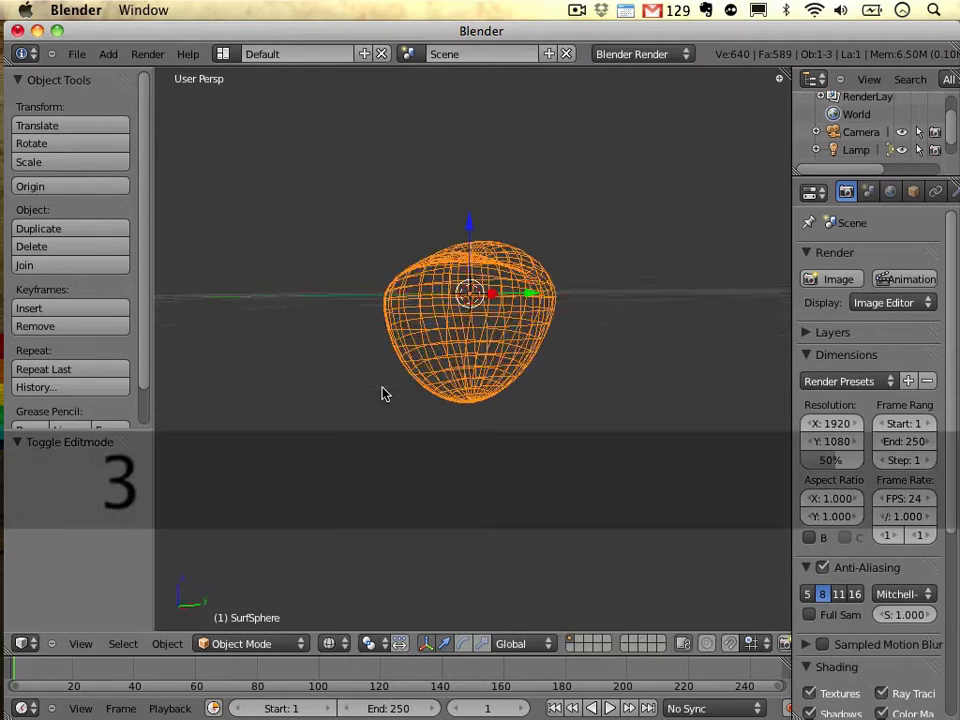
{"action": "key", "text": "KP_5"}
{"action": "scroll", "coordinate": [413, 343], "scroll_direction": "up", "scroll_amount": 4}
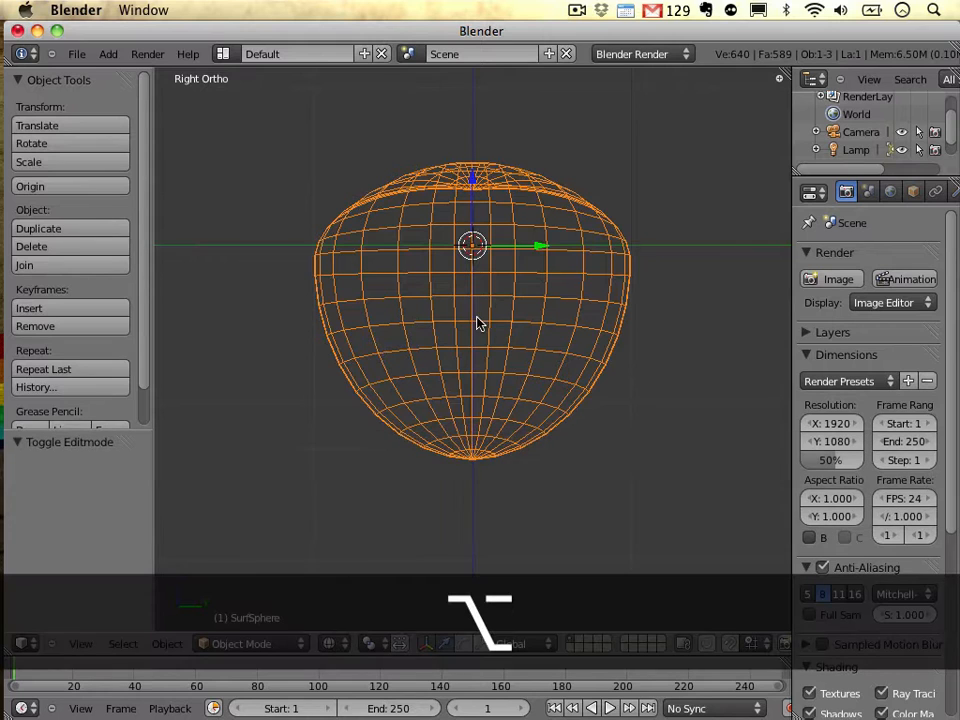
{"action": "middle_click_drag", "start_coordinate": [479, 323], "coordinate": [502, 373], "text": "shift"}
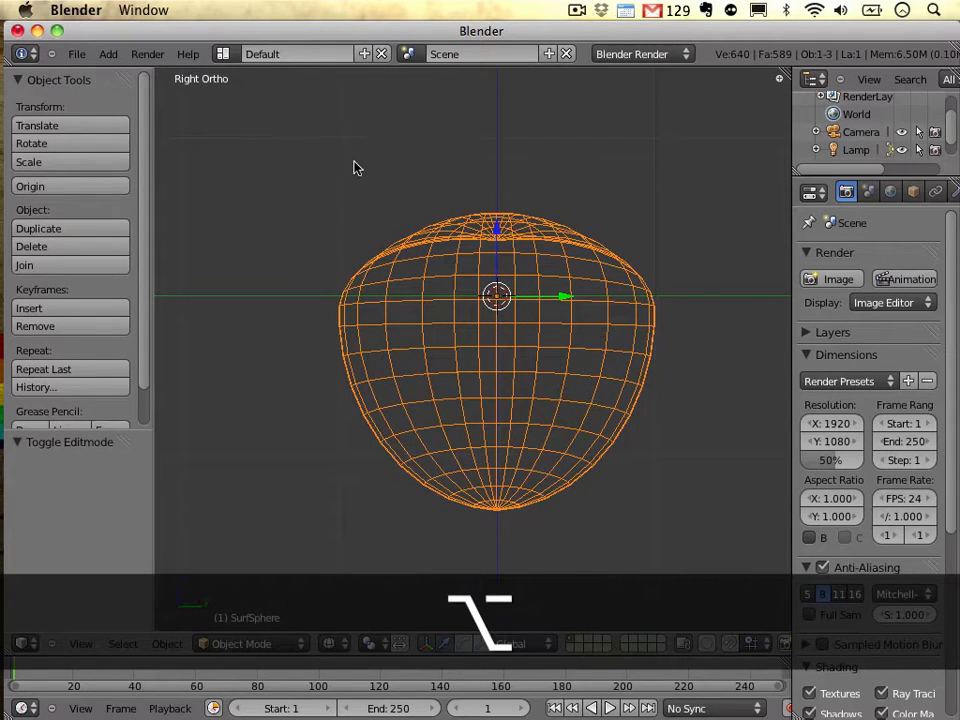
{"action": "left_click", "coordinate": [481, 646]}
{"action": "key", "text": "r"}
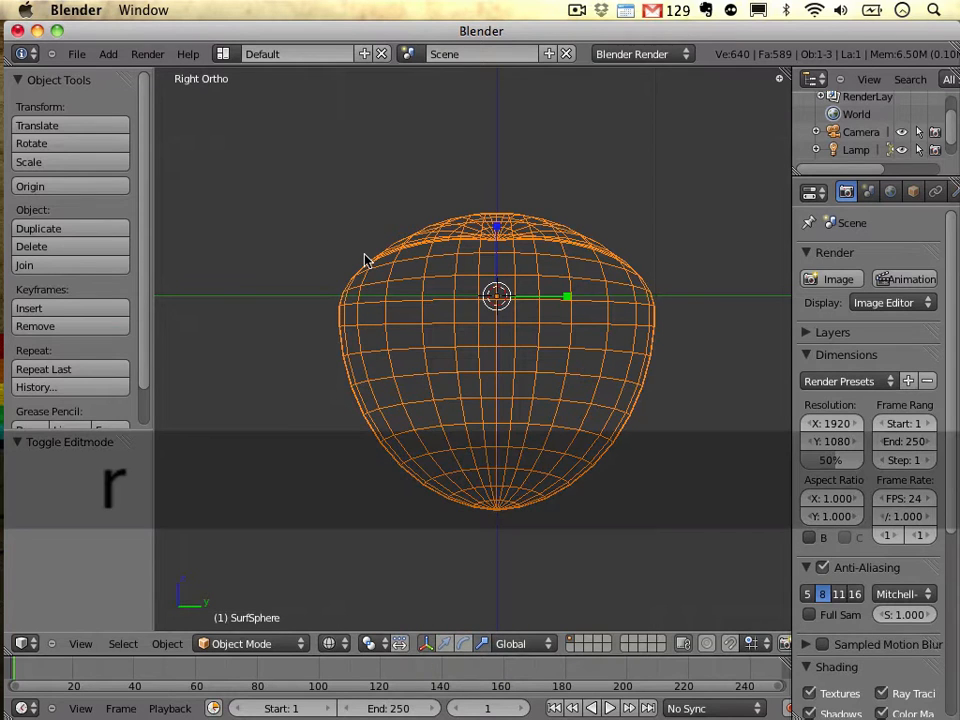
{"action": "key", "text": "Tab"}
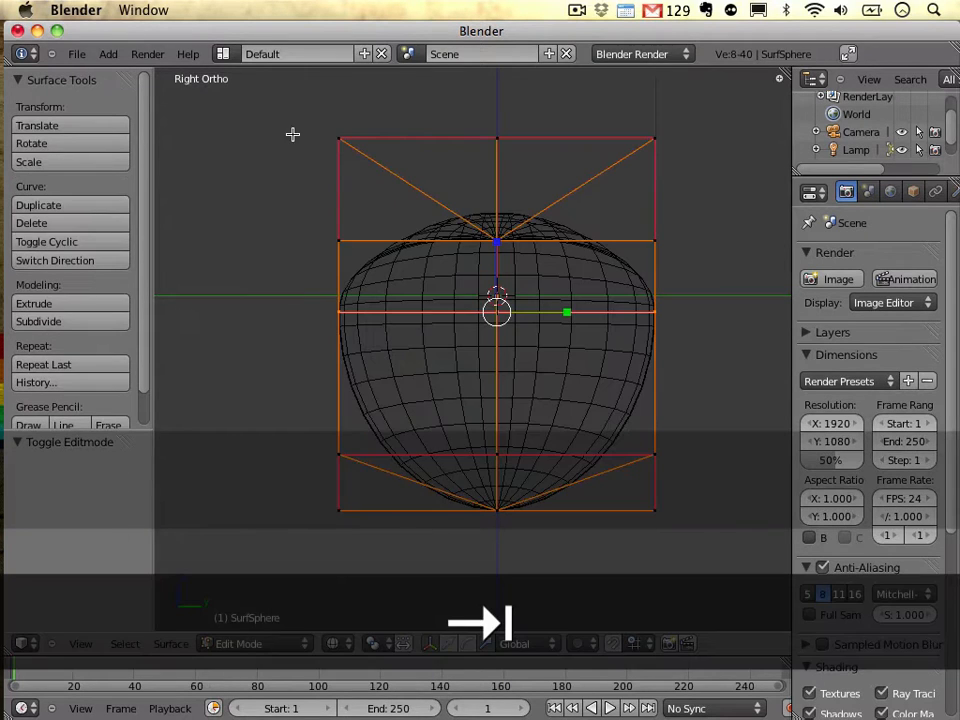
{"action": "left_click_drag", "start_coordinate": [300, 126], "coordinate": [735, 576]}
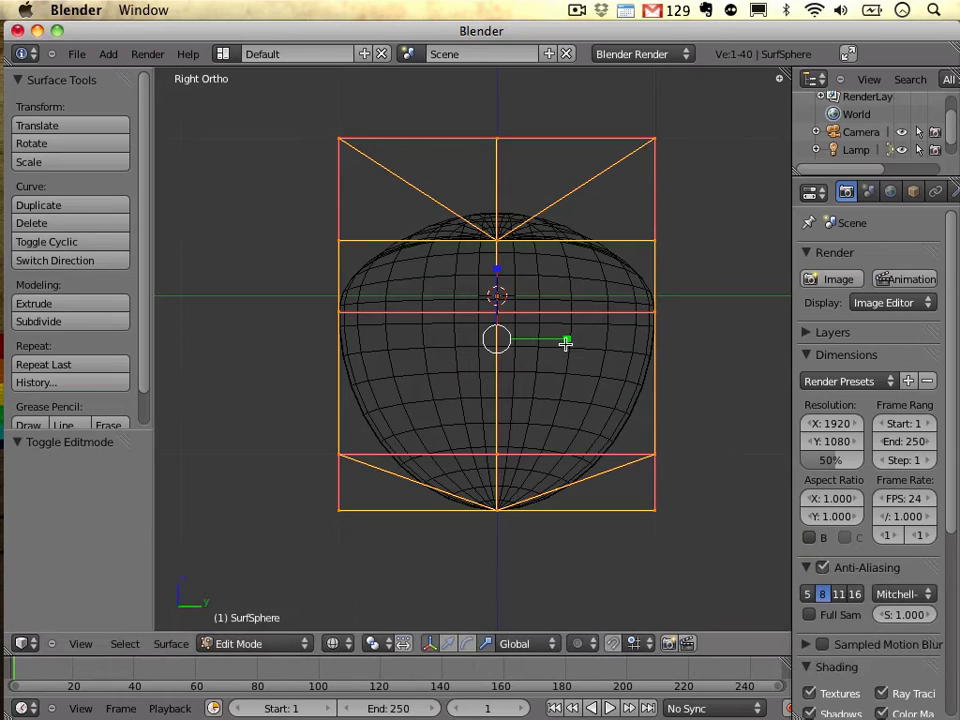
{"action": "key", "text": "s"}
{"action": "key", "text": "y"}
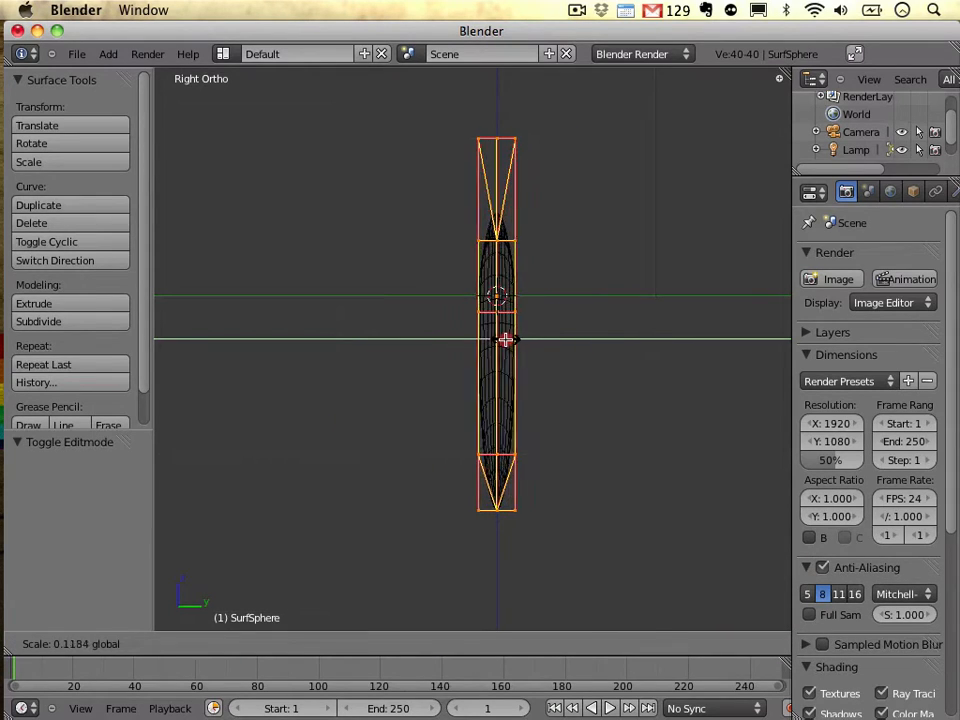
{"action": "left_click", "coordinate": [505, 341]}
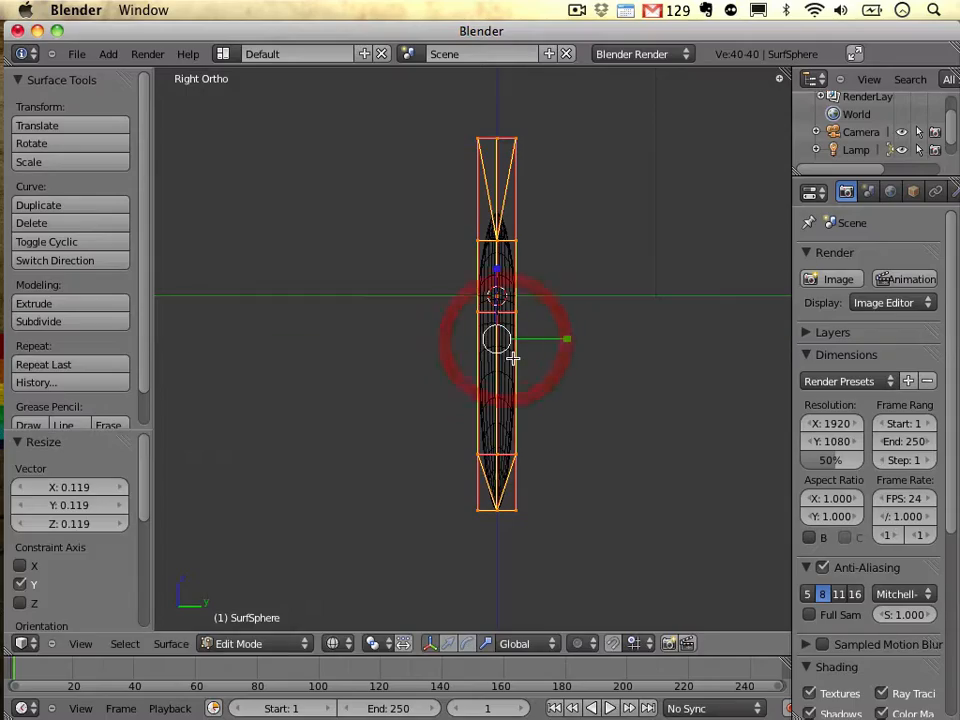
Leave Edit Mode and display the heart with solid shading in a perspective view from the front.
{"action": "left_click_drag", "start_coordinate": [426, 371], "coordinate": [492, 392], "text": "alt"}
{"action": "key", "text": "KP_5"}
{"action": "key", "text": "Tab"}
{"action": "key", "text": "z"}
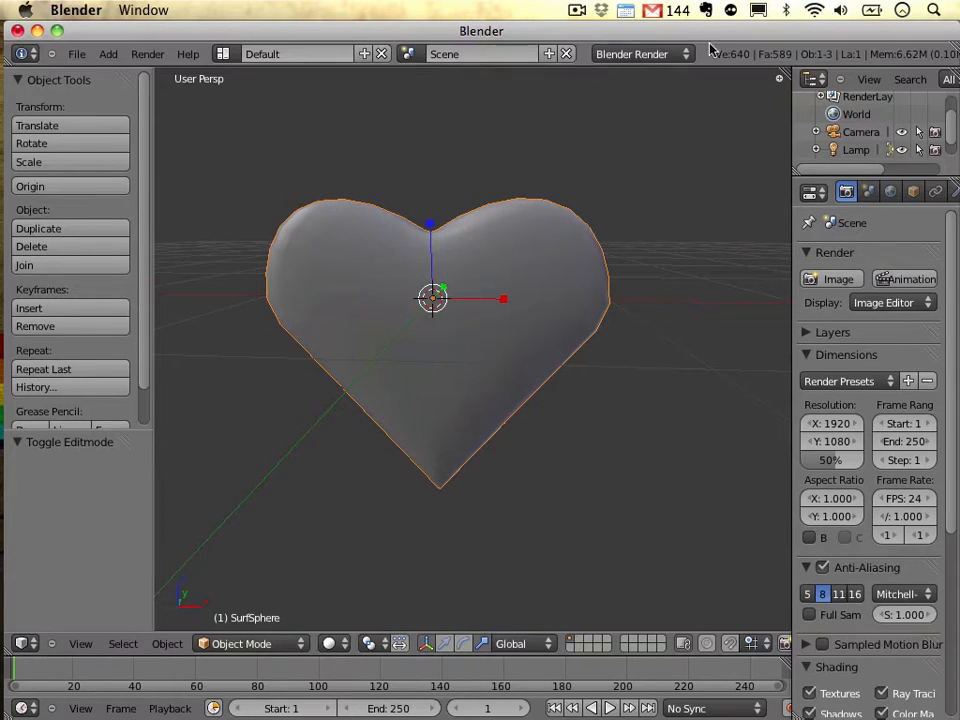
Fit the application window within the screen and widen the Properties editor until all its category icons show.
{"action": "left_click_drag", "start_coordinate": [718, 31], "coordinate": [510, 31]}
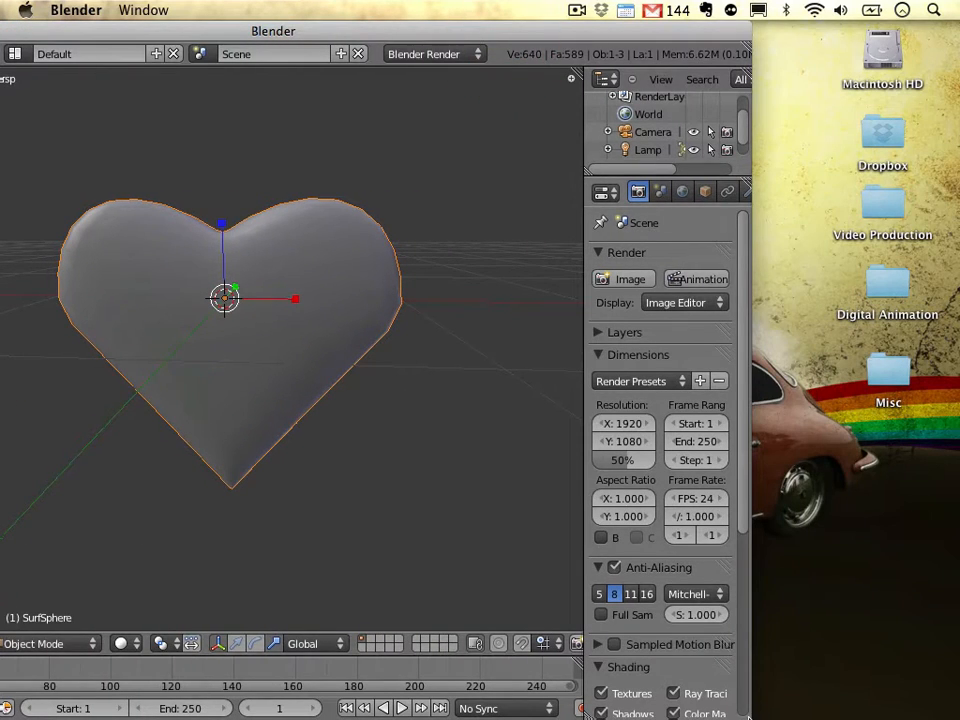
{"action": "left_click", "coordinate": [758, 700]}
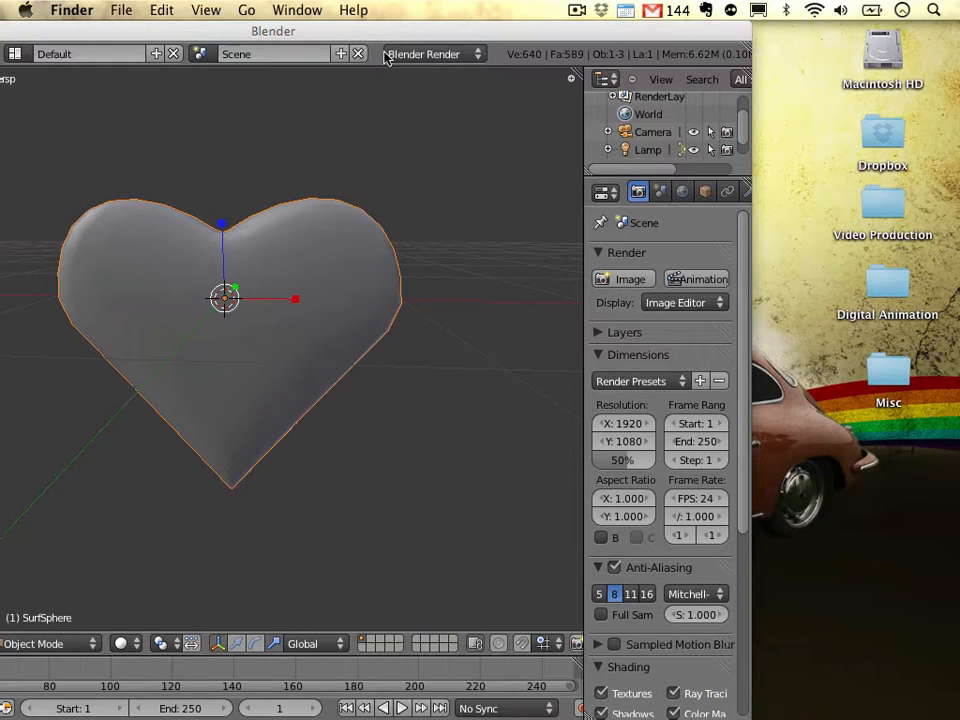
{"action": "left_click_drag", "start_coordinate": [376, 33], "coordinate": [565, 41]}
{"action": "left_click_drag", "start_coordinate": [786, 235], "coordinate": [637, 236]}
Add a new material to the heart and set its diffuse colour to magenta, R 0.800, G 0.000, B 0.497.
{"action": "left_click", "coordinate": [847, 191]}
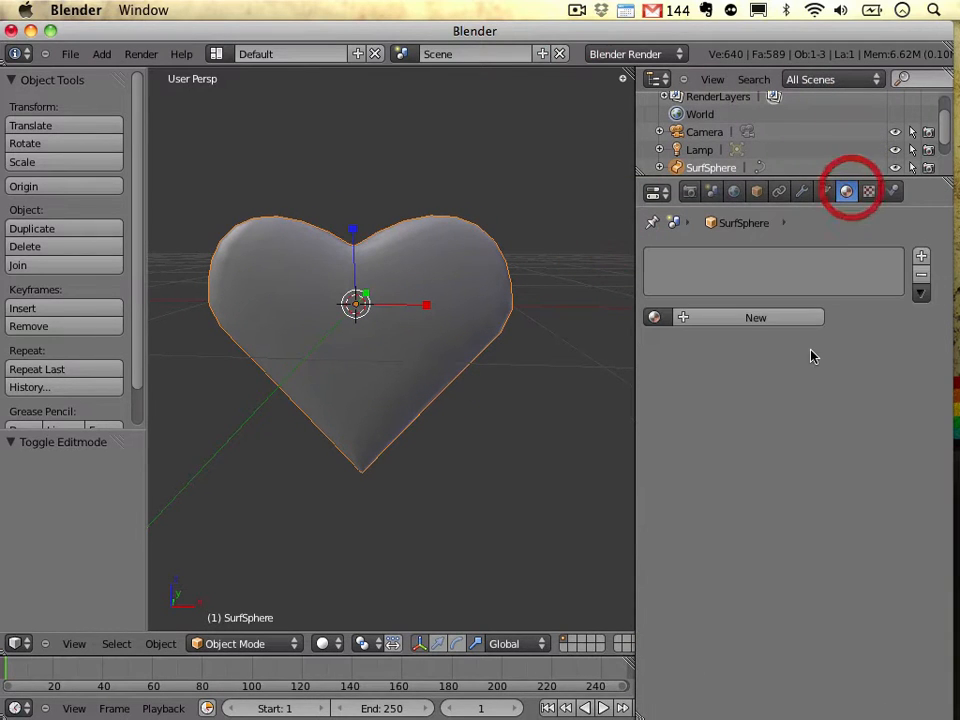
{"action": "left_click", "coordinate": [758, 318]}
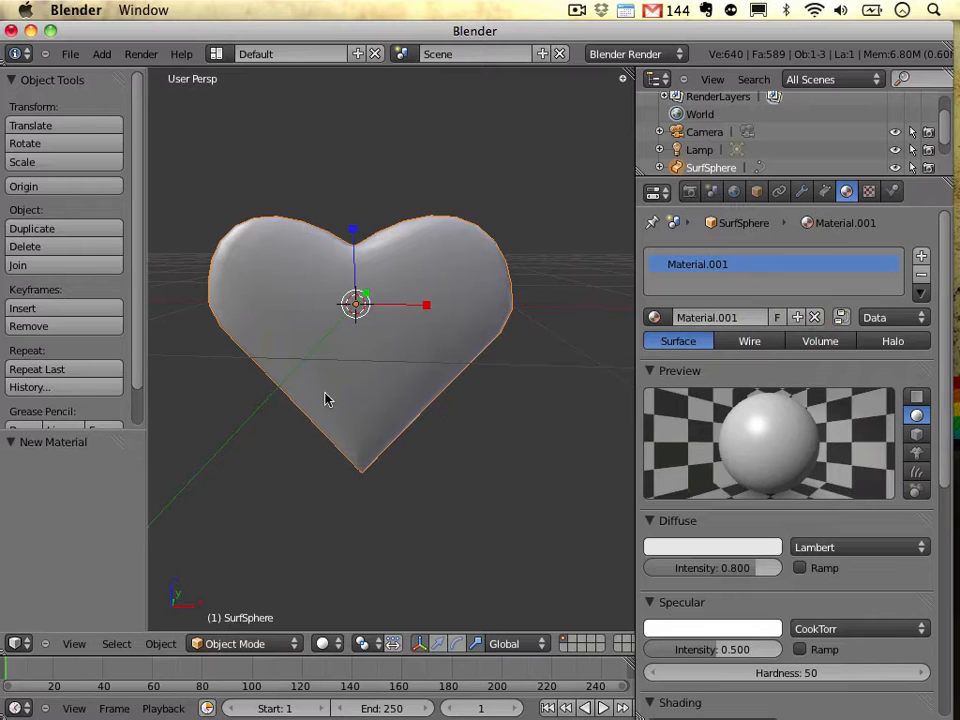
{"action": "left_click", "coordinate": [712, 547]}
{"action": "mouse_move", "coordinate": [681, 378]}
{"action": "left_mouse_down"}
{"action": "mouse_move", "coordinate": [684, 433]}
{"action": "mouse_move", "coordinate": [729, 418]}
{"action": "mouse_move", "coordinate": [750, 375]}
{"action": "mouse_move", "coordinate": [701, 396]}
{"action": "mouse_move", "coordinate": [723, 422]}
{"action": "left_mouse_up"}
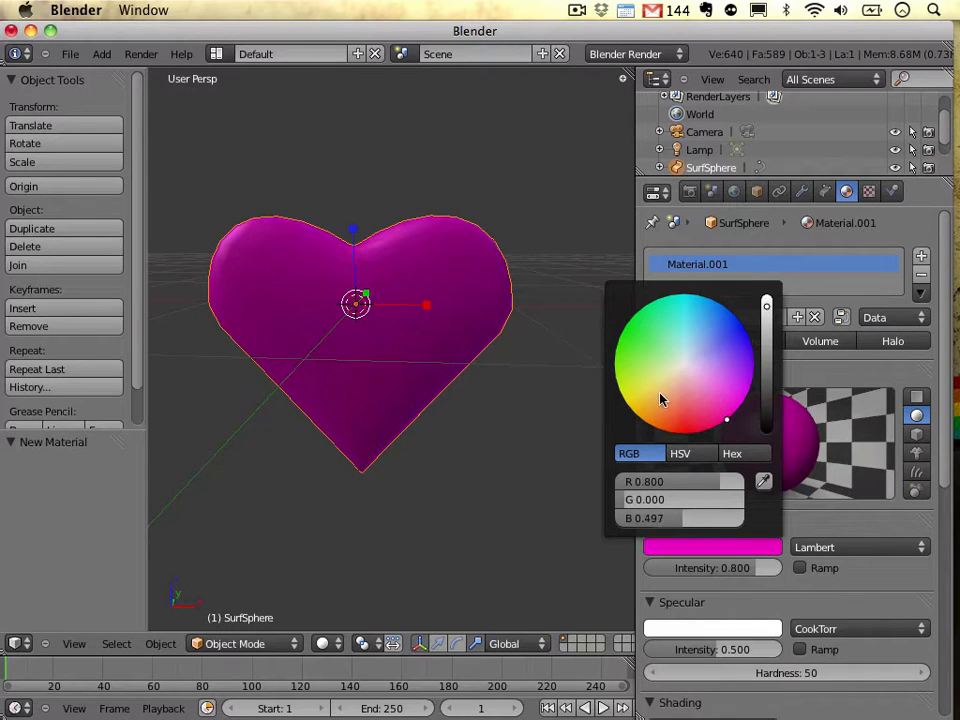
Narrow the Properties editor again and examine the magenta heart from several angles and distances, undoing any accidental change.
{"action": "left_click_drag", "start_coordinate": [636, 201], "coordinate": [759, 204]}
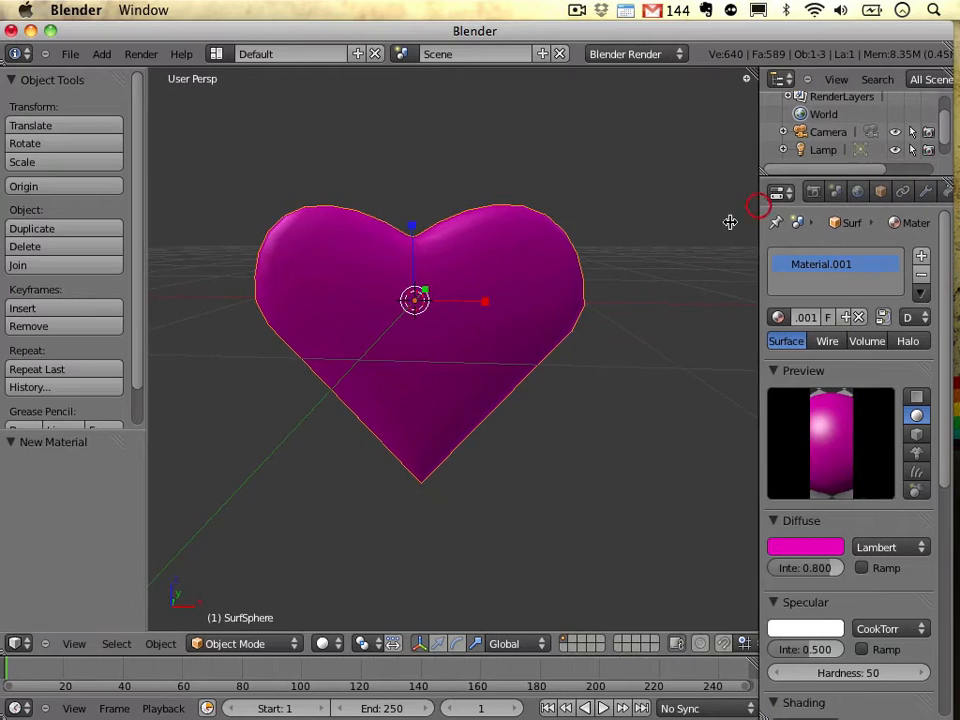
{"action": "left_click_drag", "start_coordinate": [467, 299], "coordinate": [511, 254], "text": "alt"}
{"action": "key", "text": "super+z"}
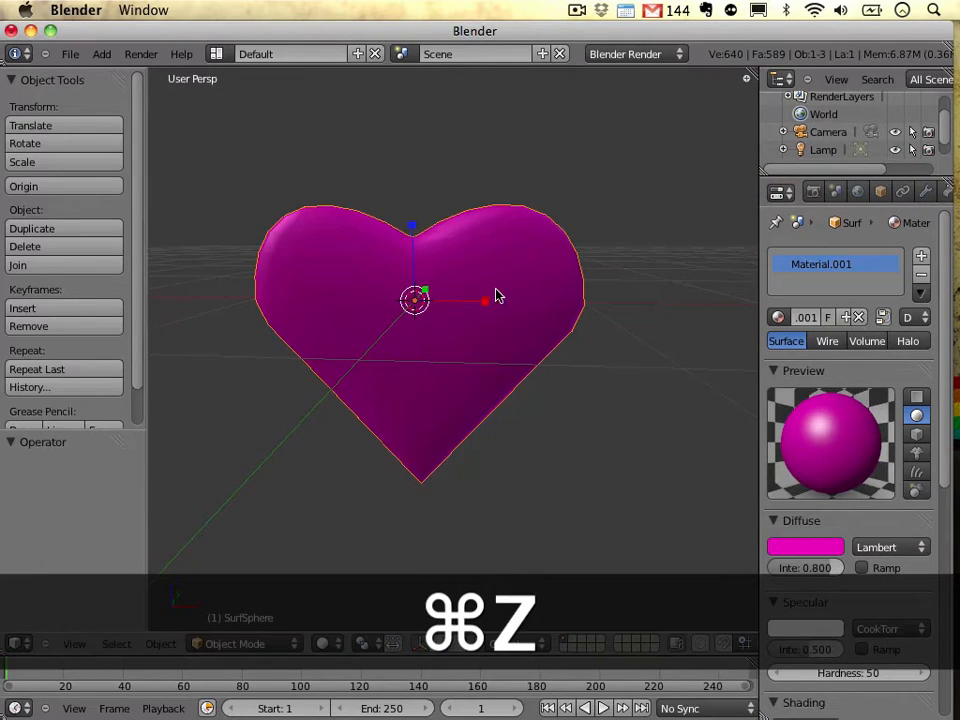
{"action": "left_click_drag", "start_coordinate": [567, 421], "coordinate": [433, 396], "text": "alt"}
{"action": "scroll", "coordinate": [420, 395], "scroll_direction": "down", "scroll_amount": 5}
{"action": "scroll", "coordinate": [433, 396], "scroll_direction": "up", "scroll_amount": 5}
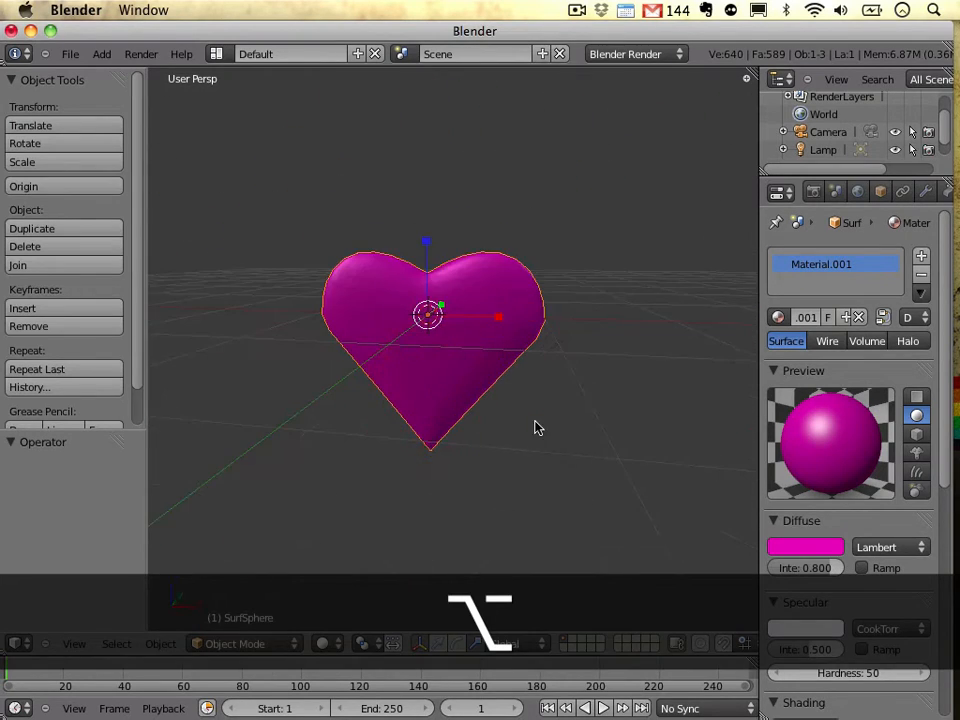
{"action": "left_click_drag", "start_coordinate": [535, 422], "coordinate": [476, 411], "text": "alt"}
{"action": "scroll", "coordinate": [468, 405], "scroll_direction": "up", "scroll_amount": 3}
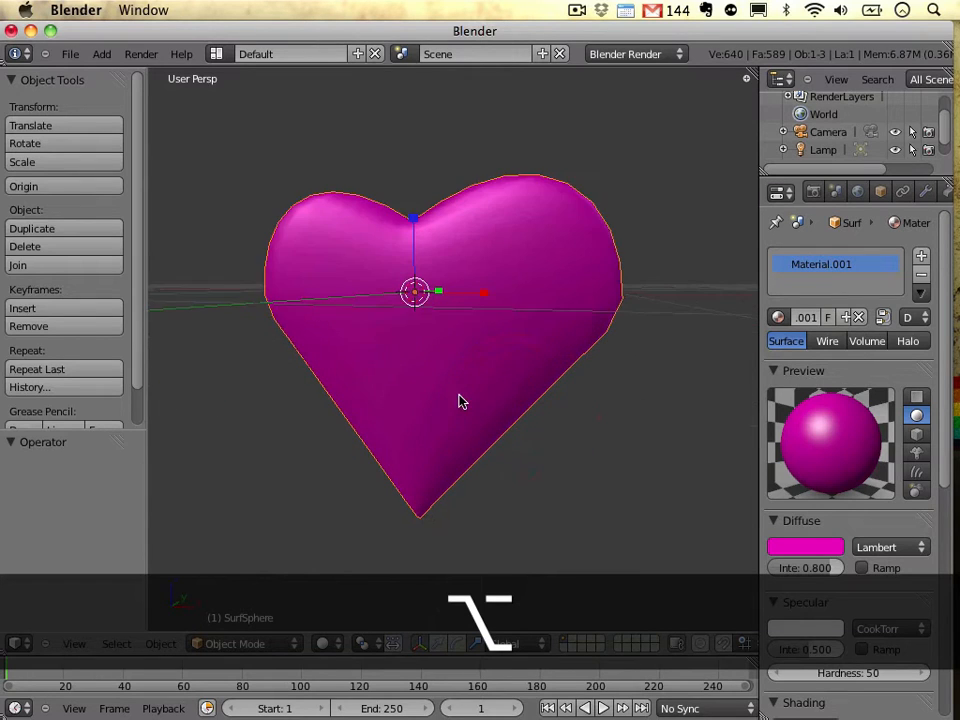
{"action": "scroll", "coordinate": [437, 402], "scroll_direction": "down", "scroll_amount": 1}
{"action": "left_click_drag", "start_coordinate": [416, 404], "coordinate": [397, 416], "text": "alt"}
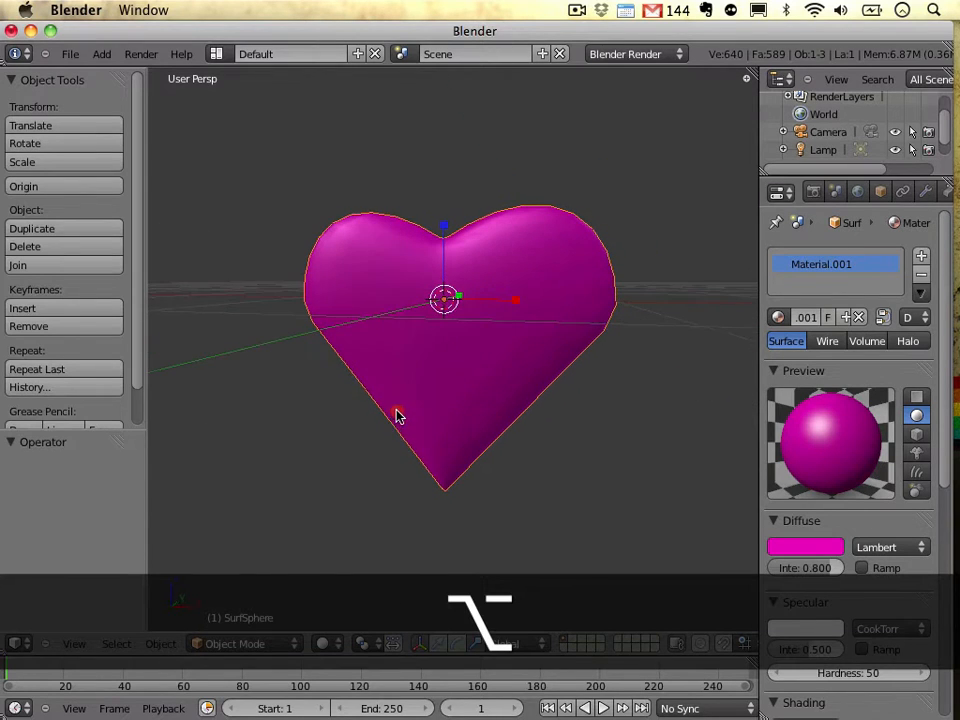
Start saving the scene as a new file and go to the Digital Animation folder on the Desktop.
{"action": "left_click", "coordinate": [70, 54]}
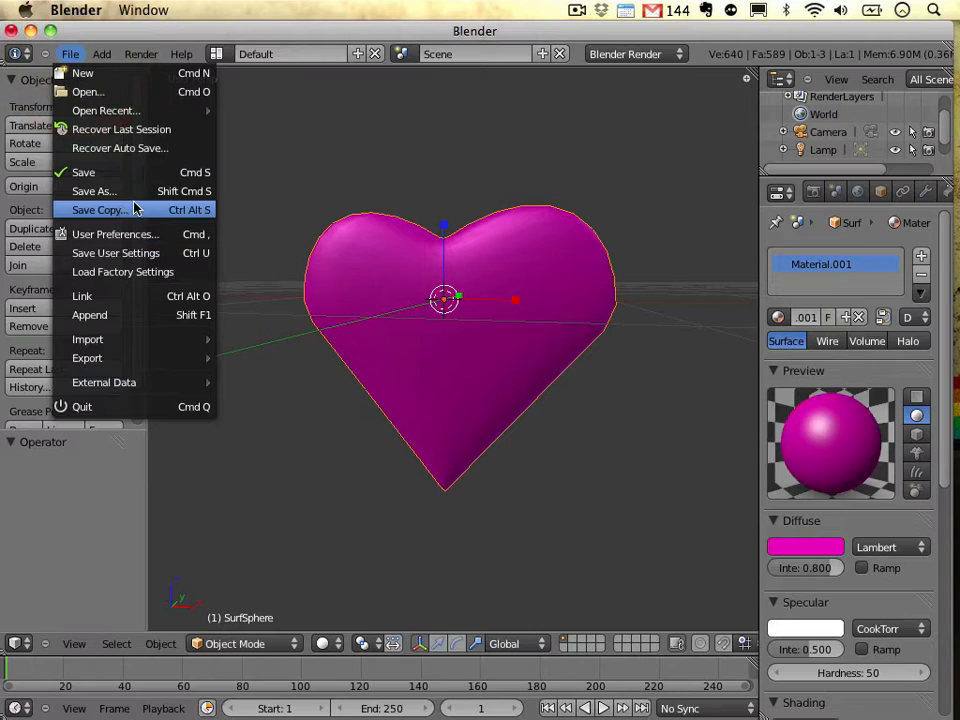
{"action": "left_click", "coordinate": [134, 196]}
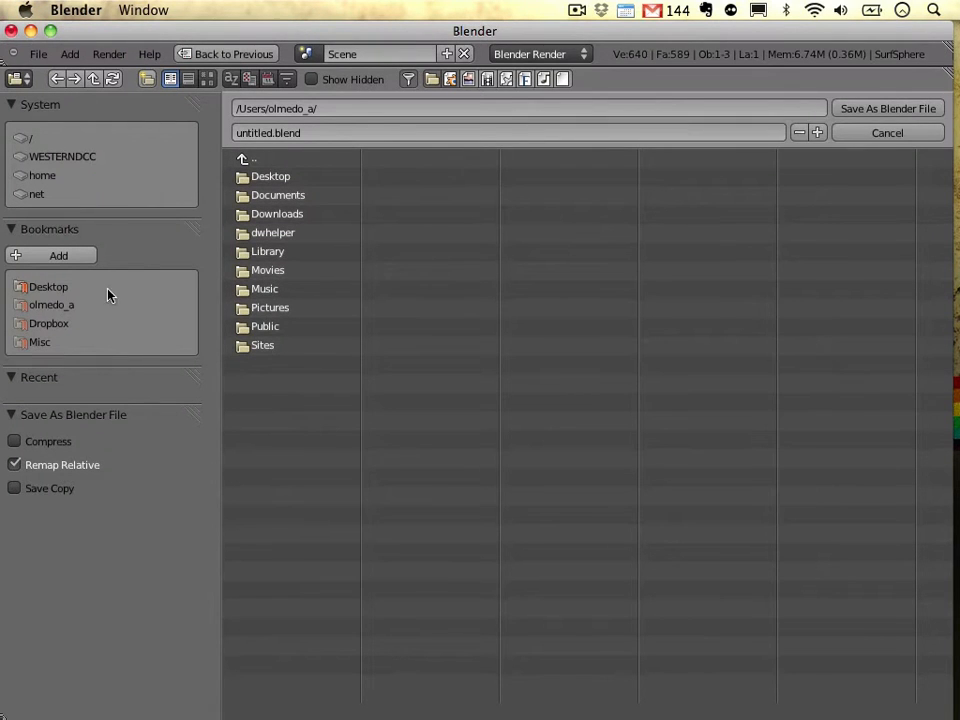
{"action": "left_click", "coordinate": [62, 290]}
{"action": "left_click", "coordinate": [280, 176]}
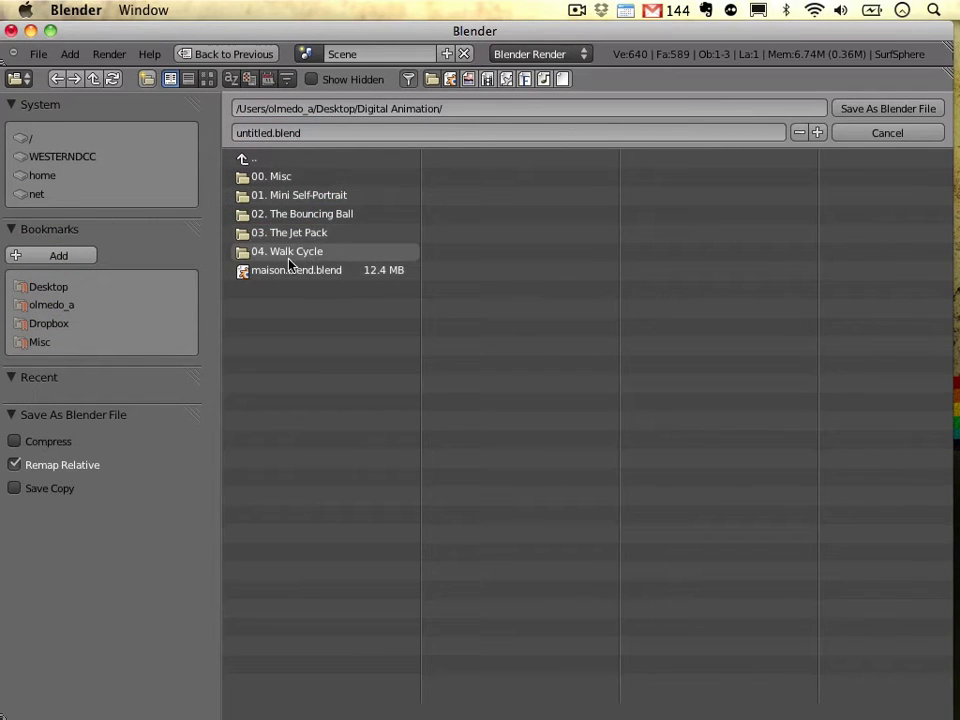
{"action": "left_click", "coordinate": [254, 134]}
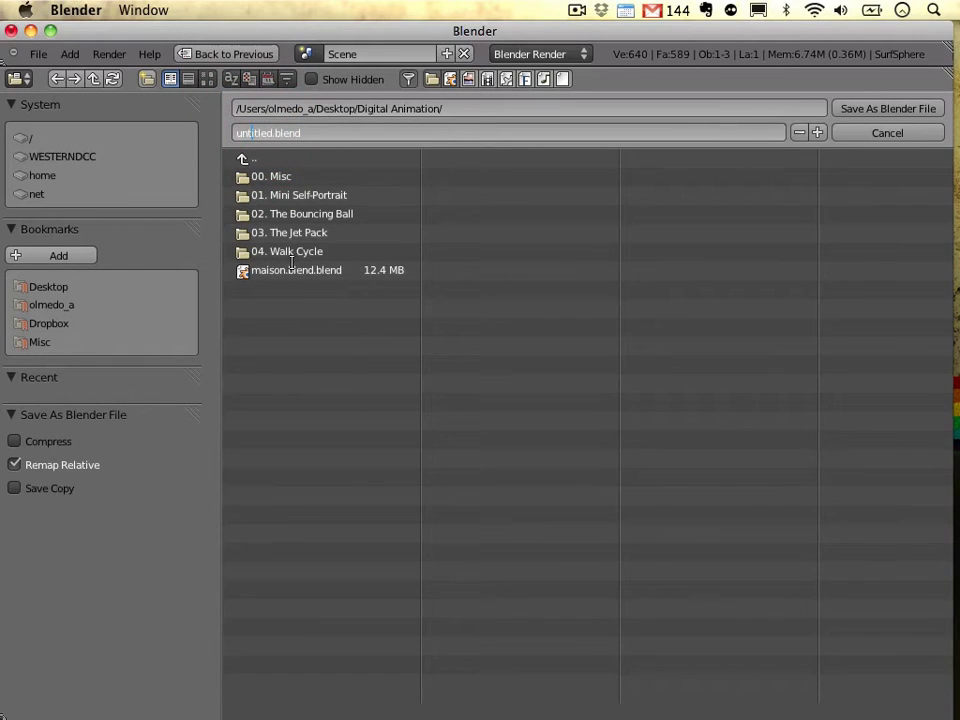
{"action": "key", "text": "Escape"}
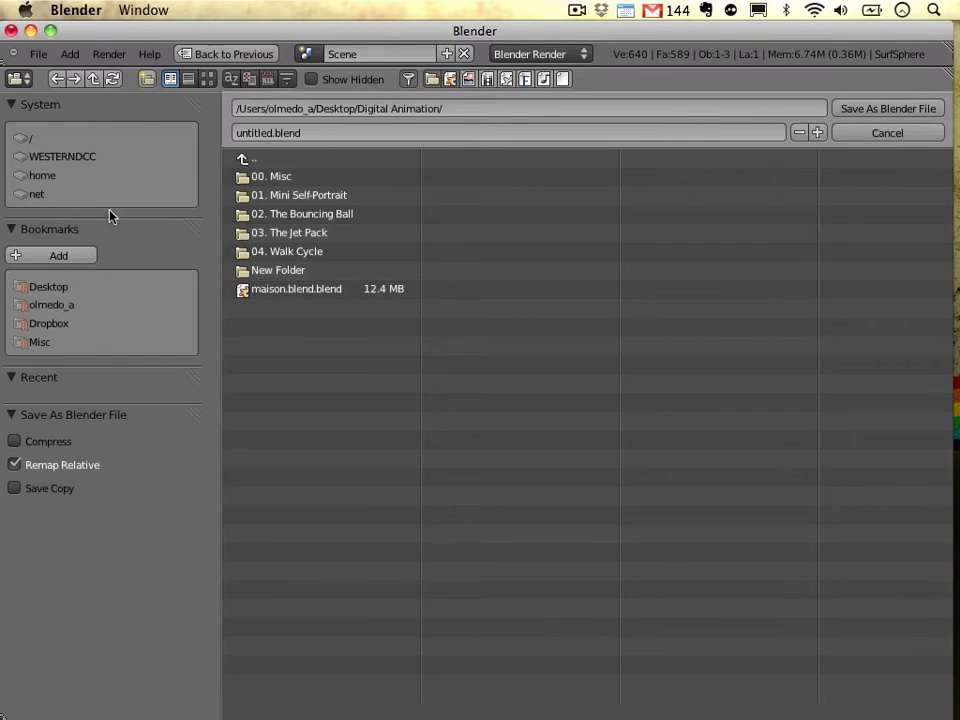
Name the file P3_LastFirst_BlenderHeart.blend.
{"action": "left_click", "coordinate": [261, 133]}
{"action": "type", "text": "P2"}
{"action": "type", "text": "_"}
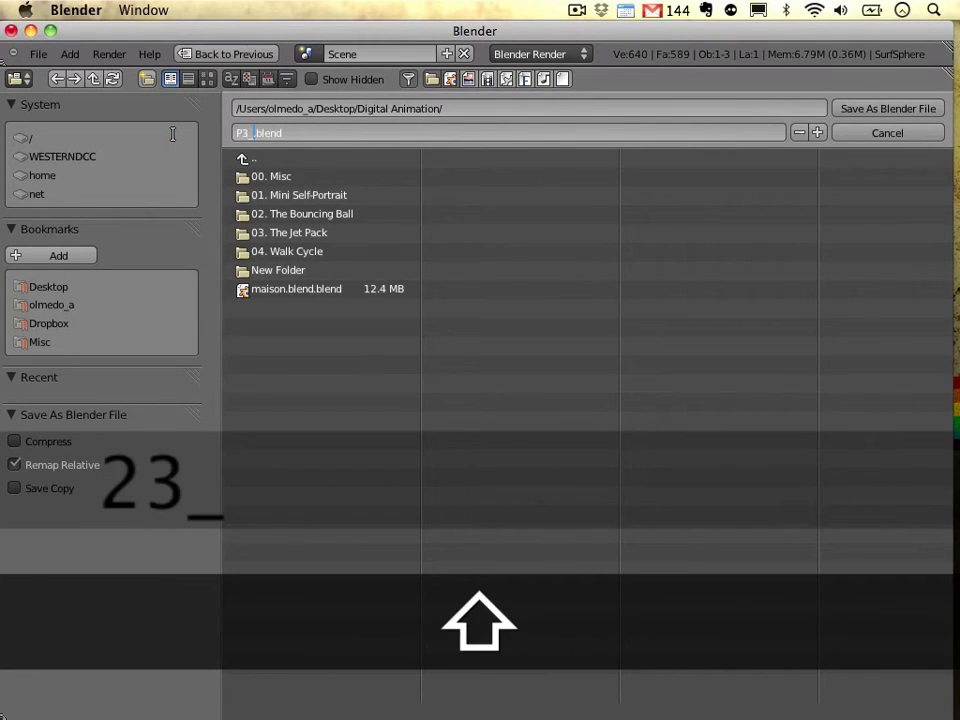
{"action": "type", "text": "LastFirst_"}
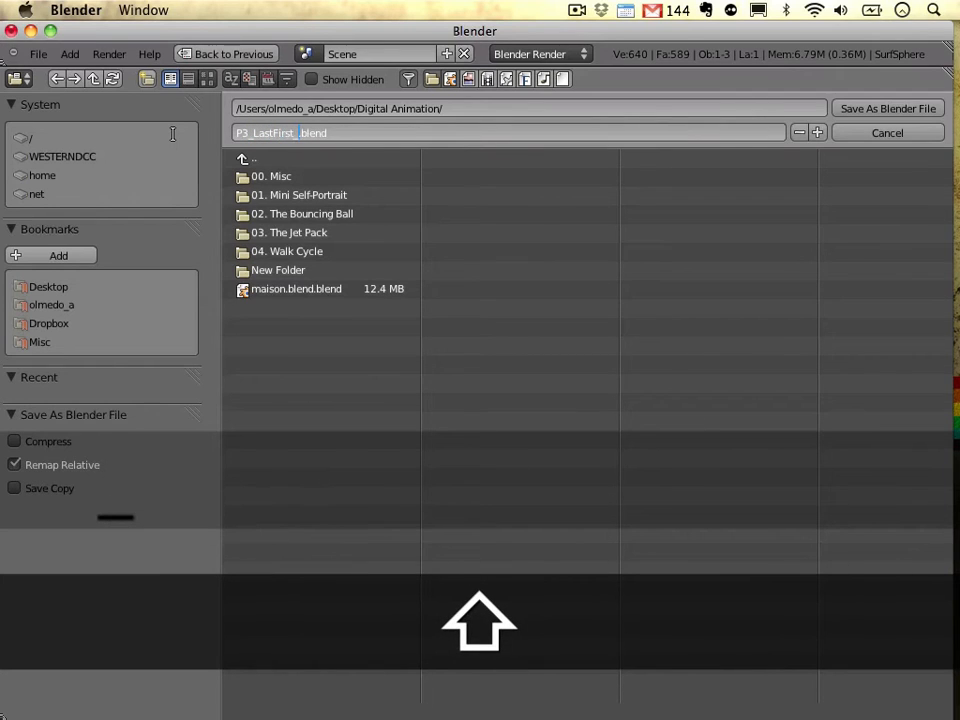
{"action": "type", "text": "BlenderHear"}
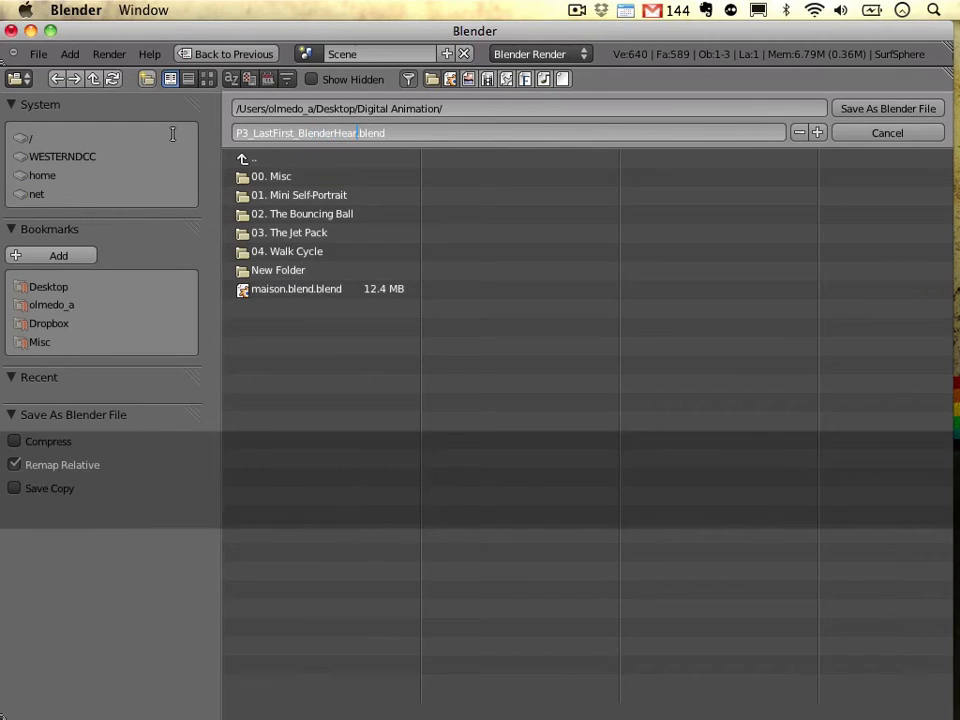
{"action": "key", "text": "Right"}
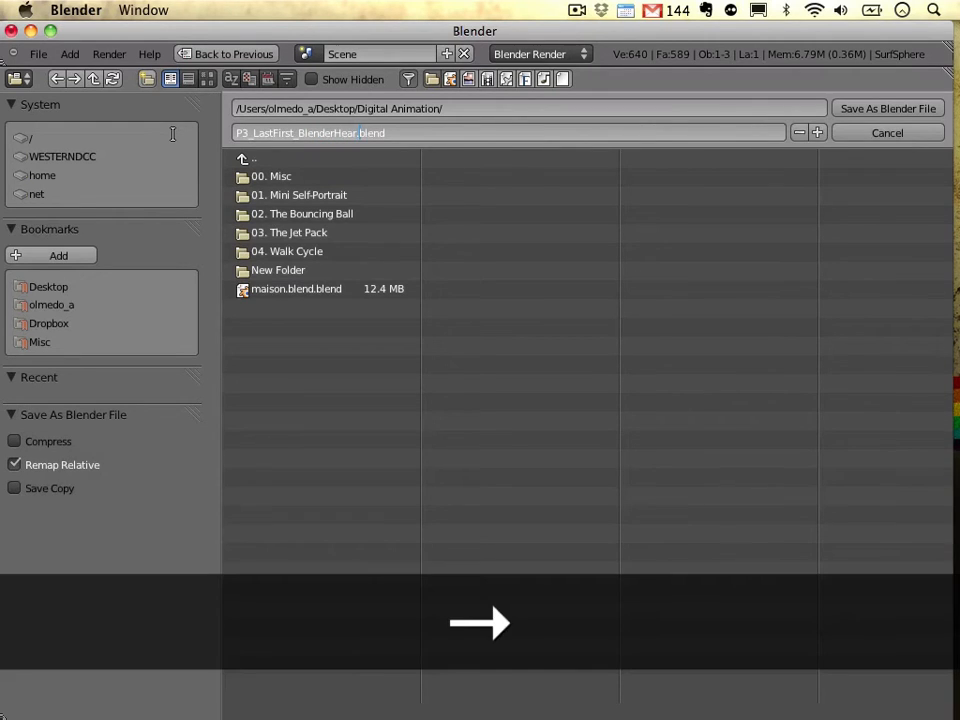
{"action": "type", "text": "t"}
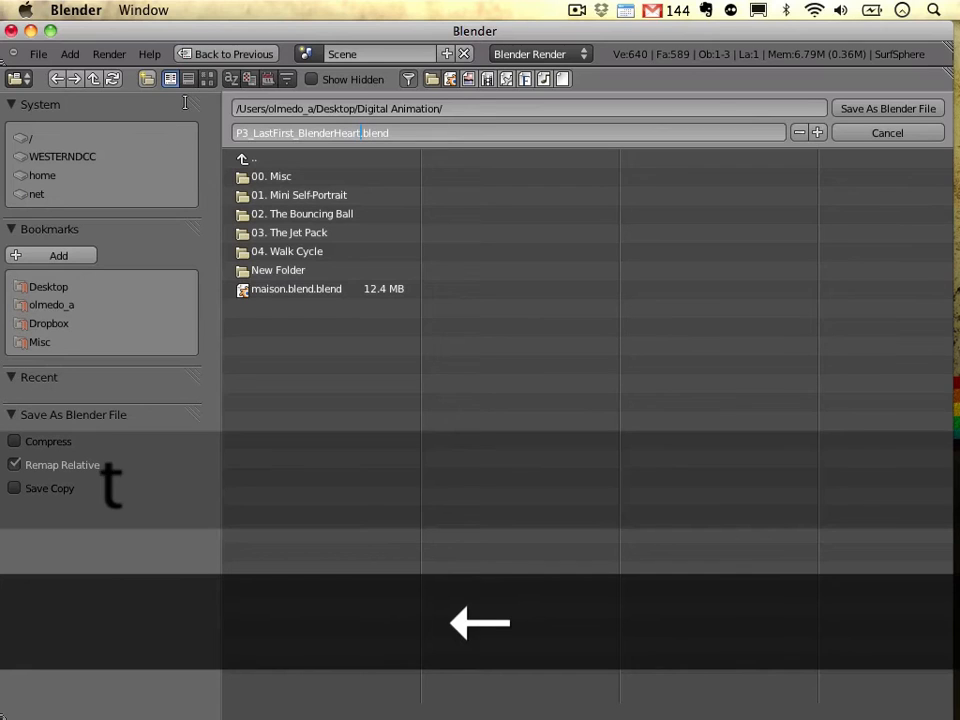
Create a new folder named "07. Blender" inside the Digital Animation folder.
{"action": "left_click", "coordinate": [278, 269]}
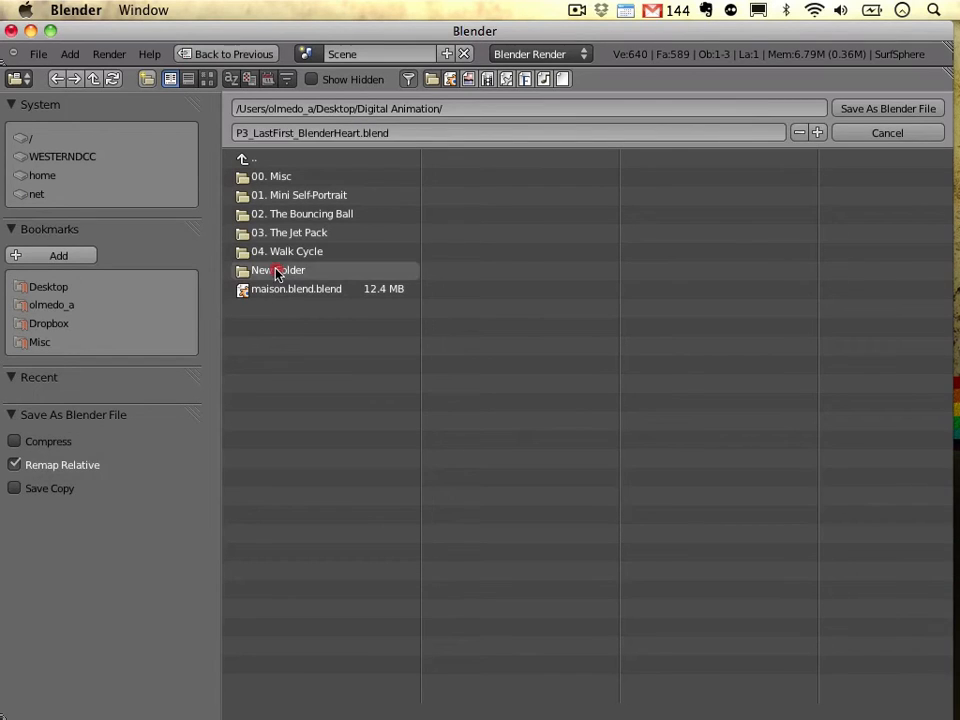
{"action": "left_click", "coordinate": [146, 80]}
{"action": "left_click", "coordinate": [100, 88]}
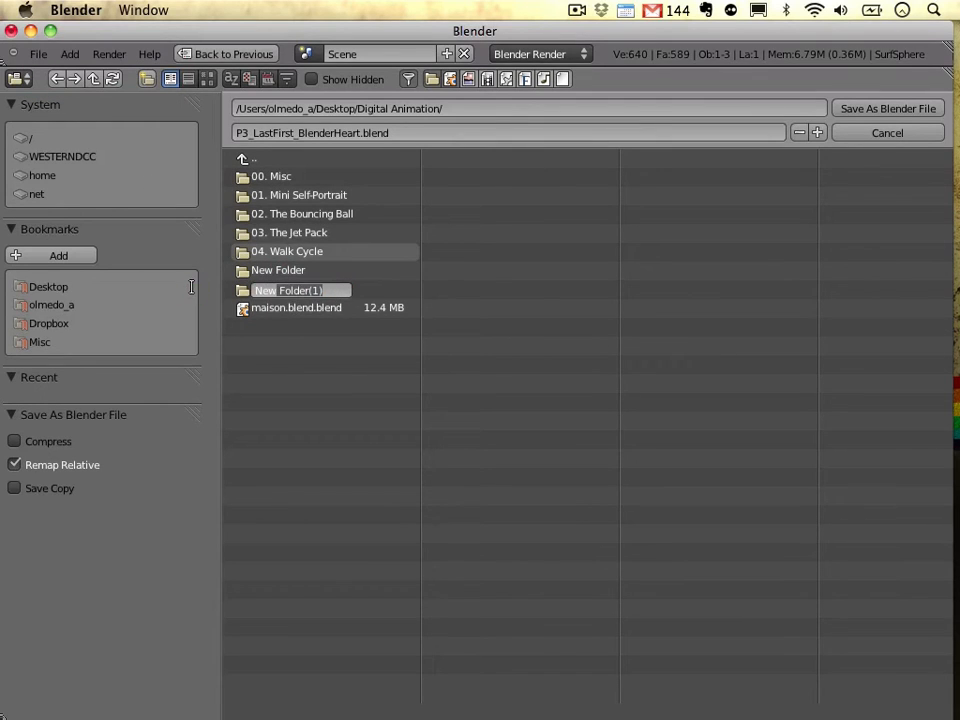
{"action": "type", "text": "0"}
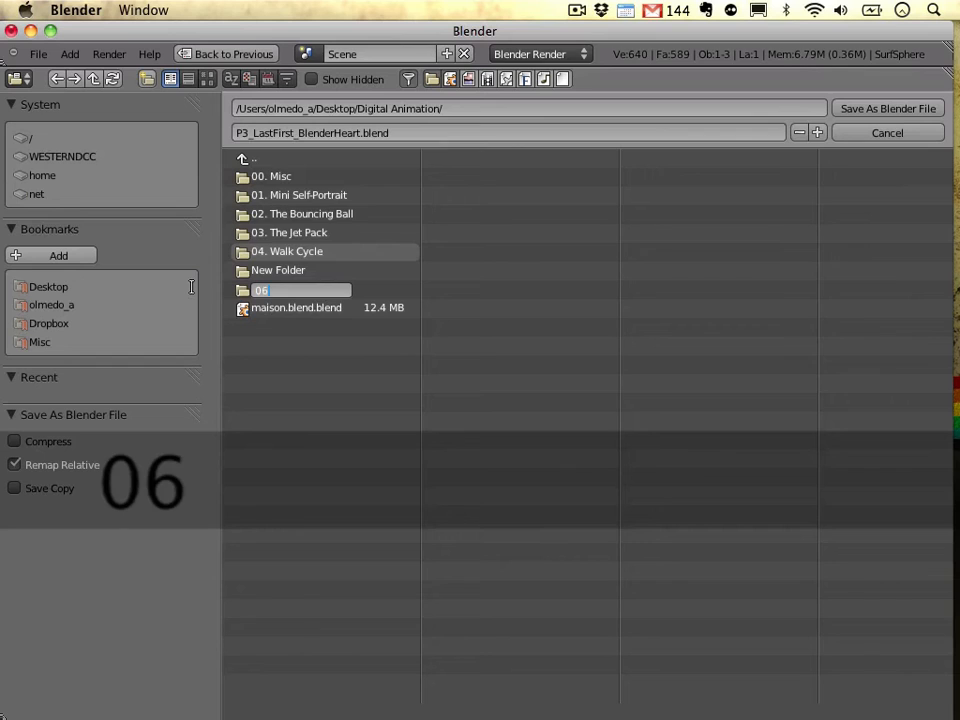
{"action": "type", "text": "7"}
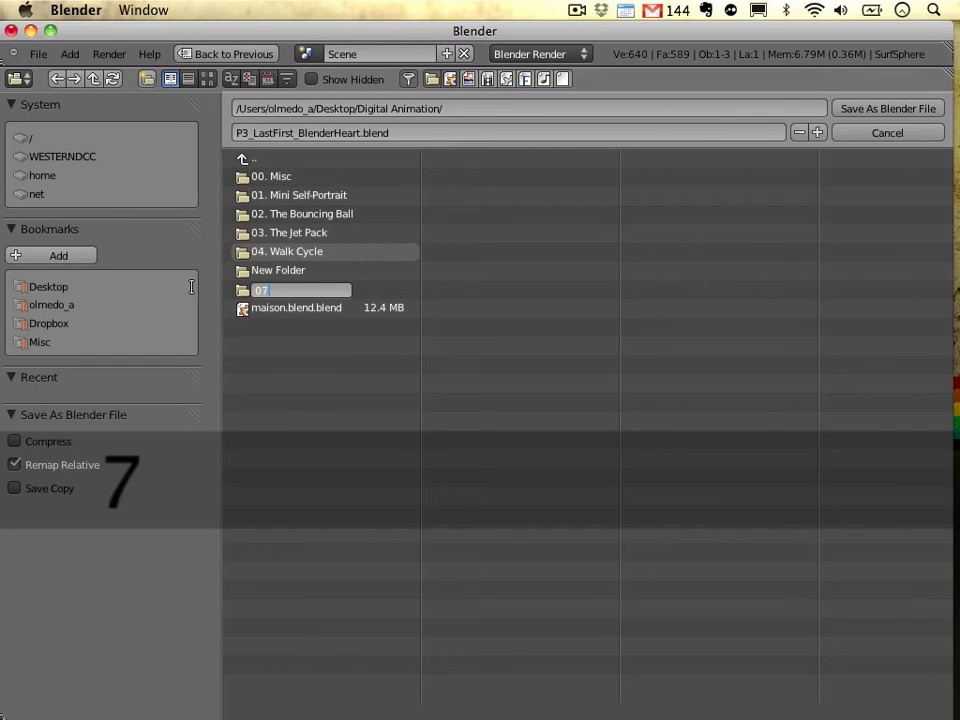
{"action": "type", "text": ". Blener H"}
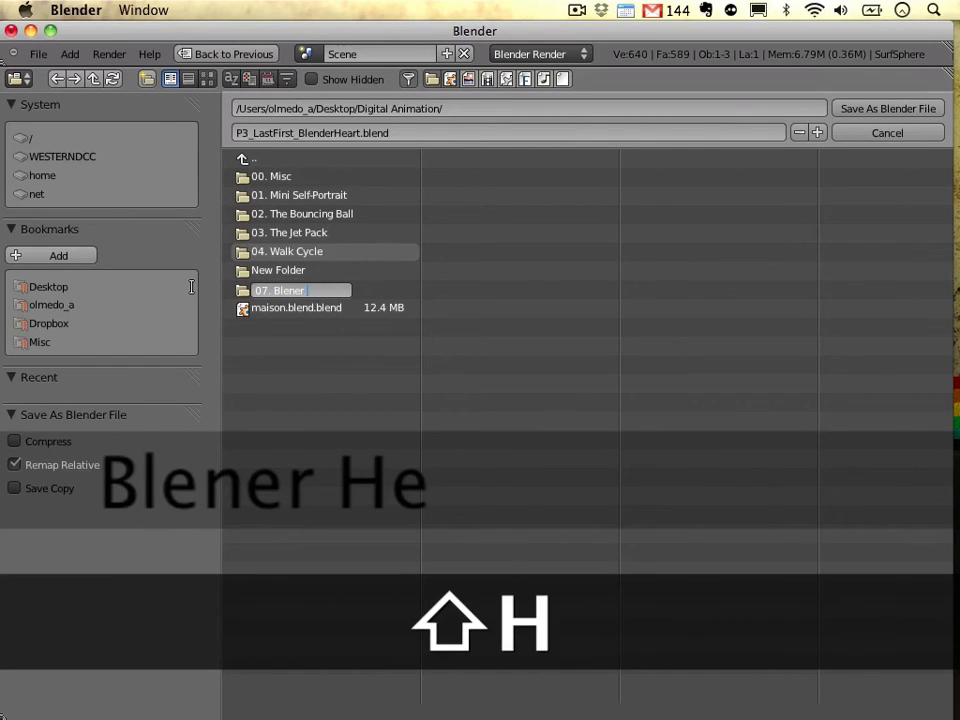
{"action": "key", "text": "BackSpace"}
{"action": "key", "text": "BackSpace"}
{"action": "key", "text": "BackSpace"}
{"action": "type", "text": "de"}
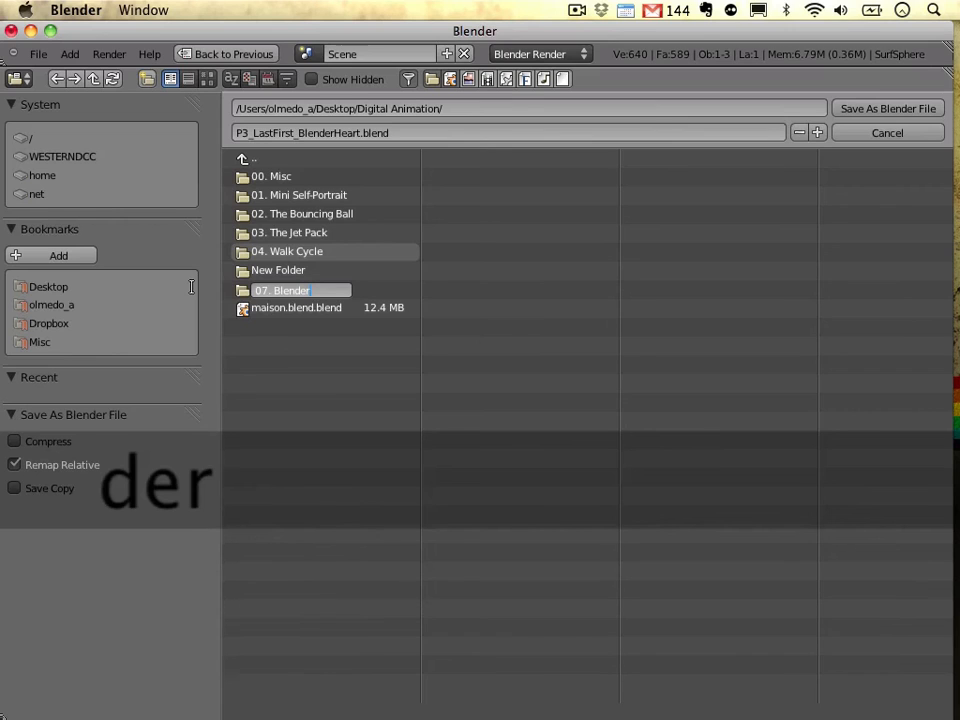
{"action": "key", "text": "Return"}
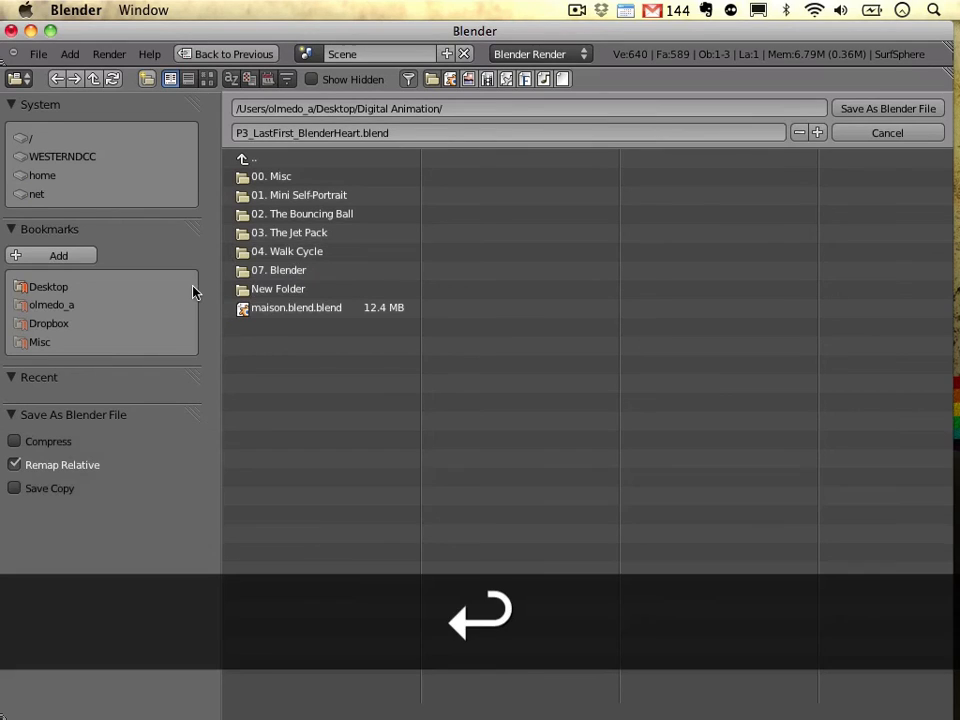
Open the "07. Blender" folder and save P3_LastFirst_BlenderHeart.blend in it.
{"action": "double_click", "coordinate": [282, 276]}
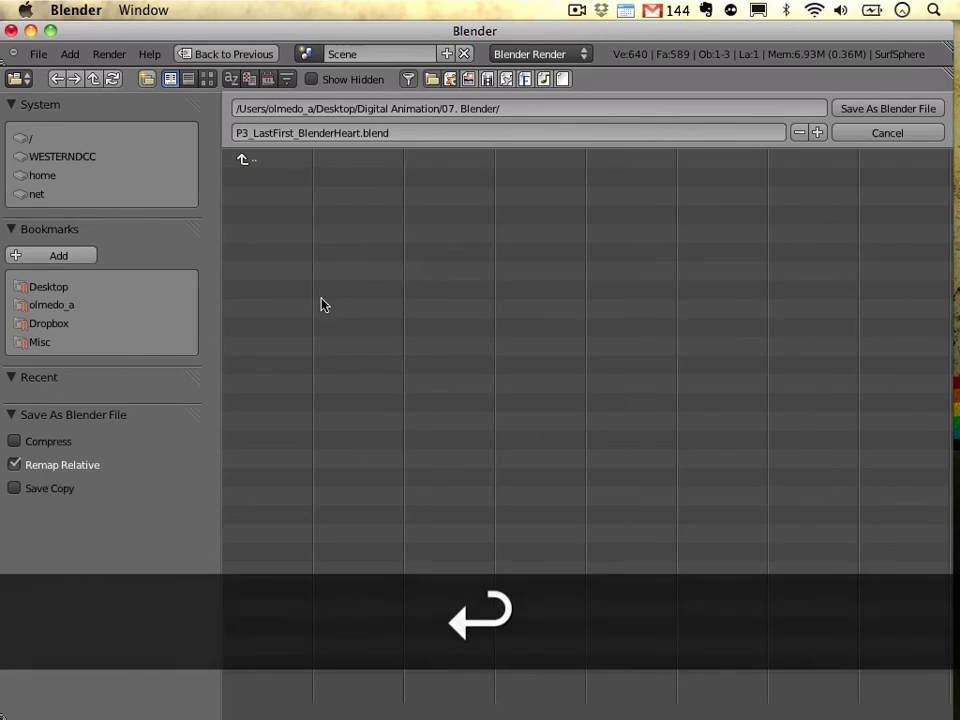
{"action": "left_click", "coordinate": [354, 133]}
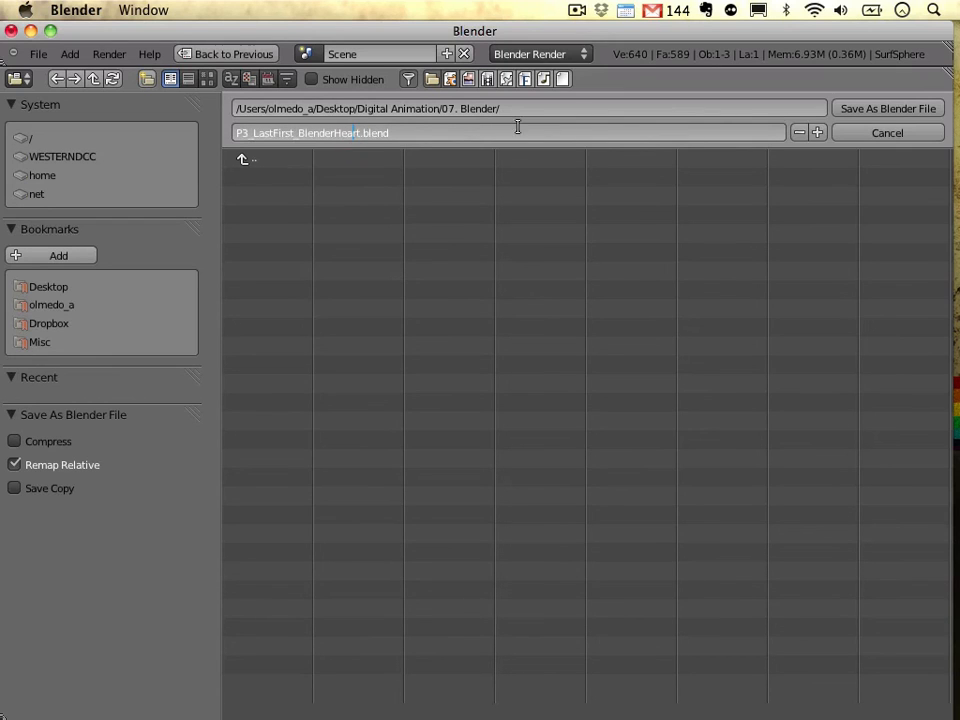
{"action": "left_click", "coordinate": [877, 108]}
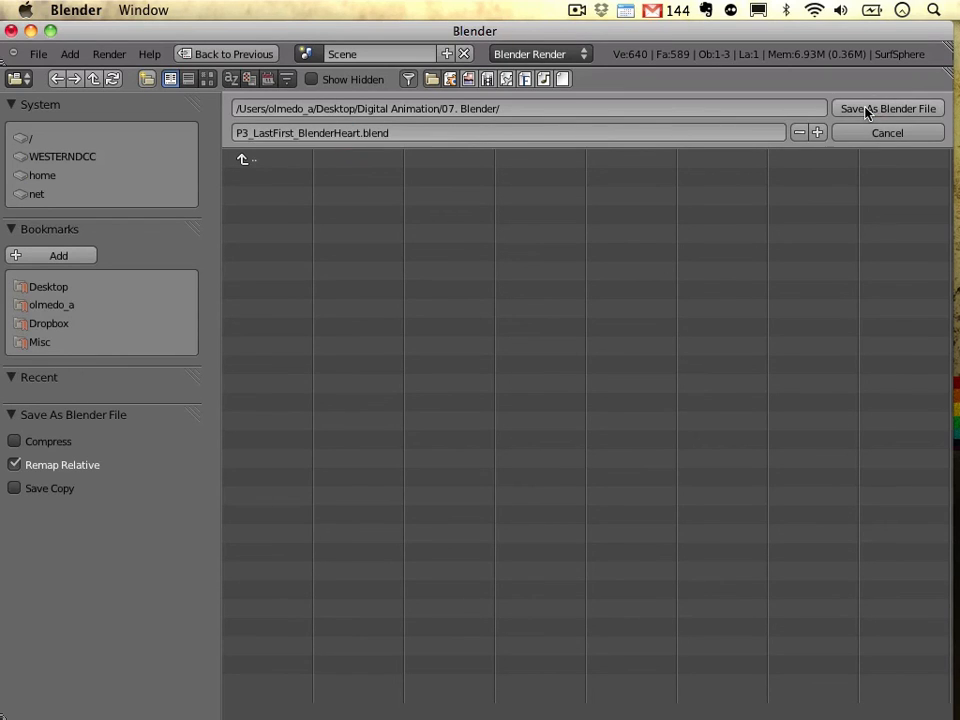
{"action": "left_click", "coordinate": [866, 110]}
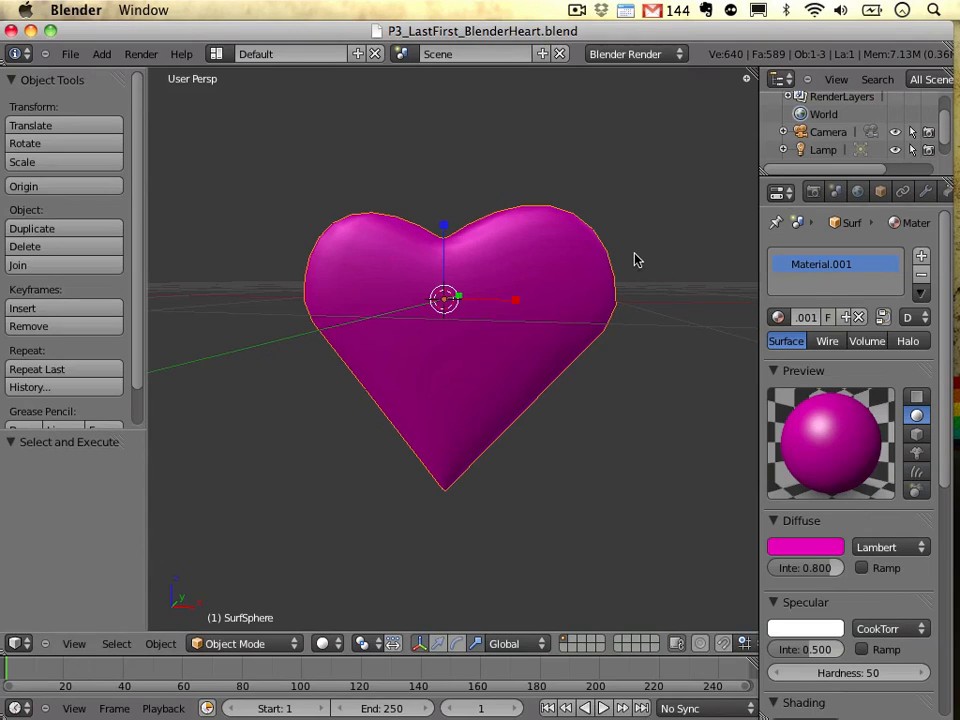
{"action": "left_click", "coordinate": [80, 10]}
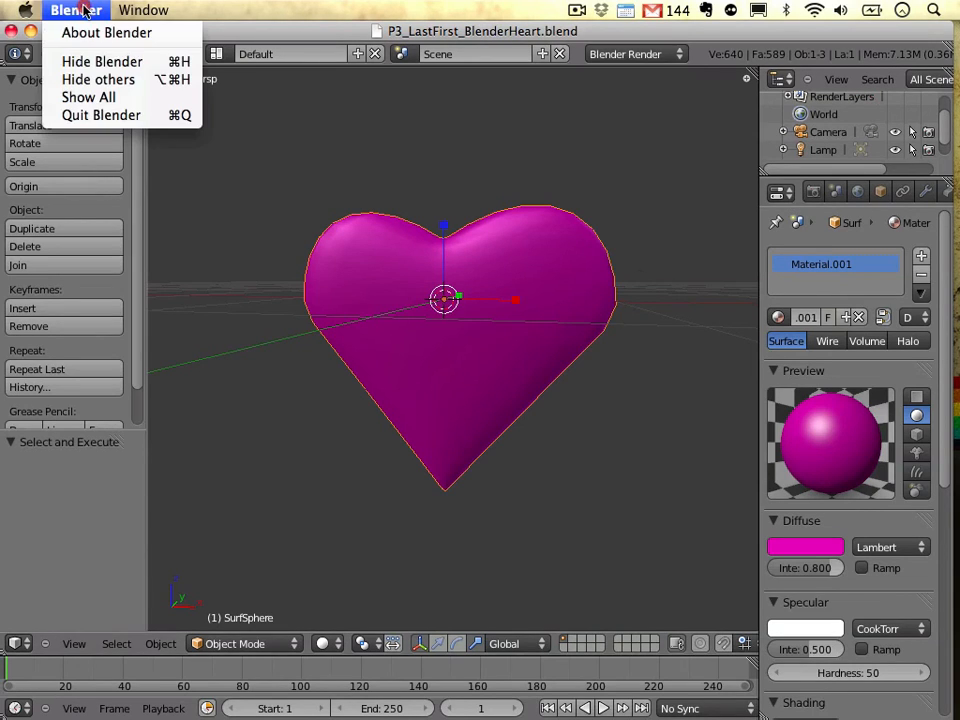
{"action": "left_click", "coordinate": [318, 29]}
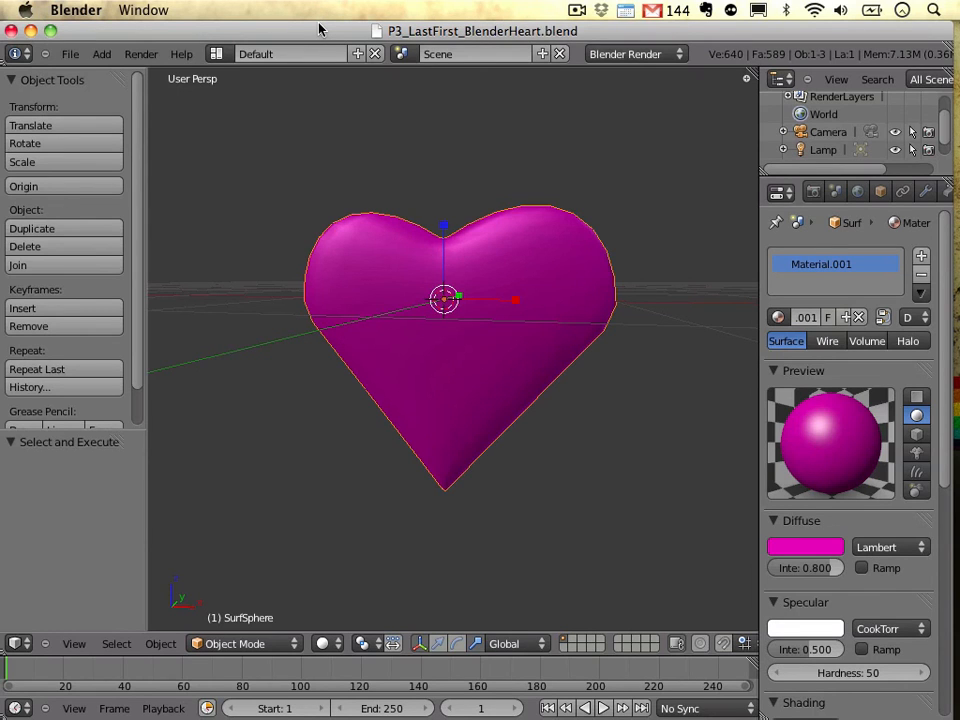
{"action": "left_click_drag", "start_coordinate": [394, 375], "coordinate": [585, 369], "text": "alt"}
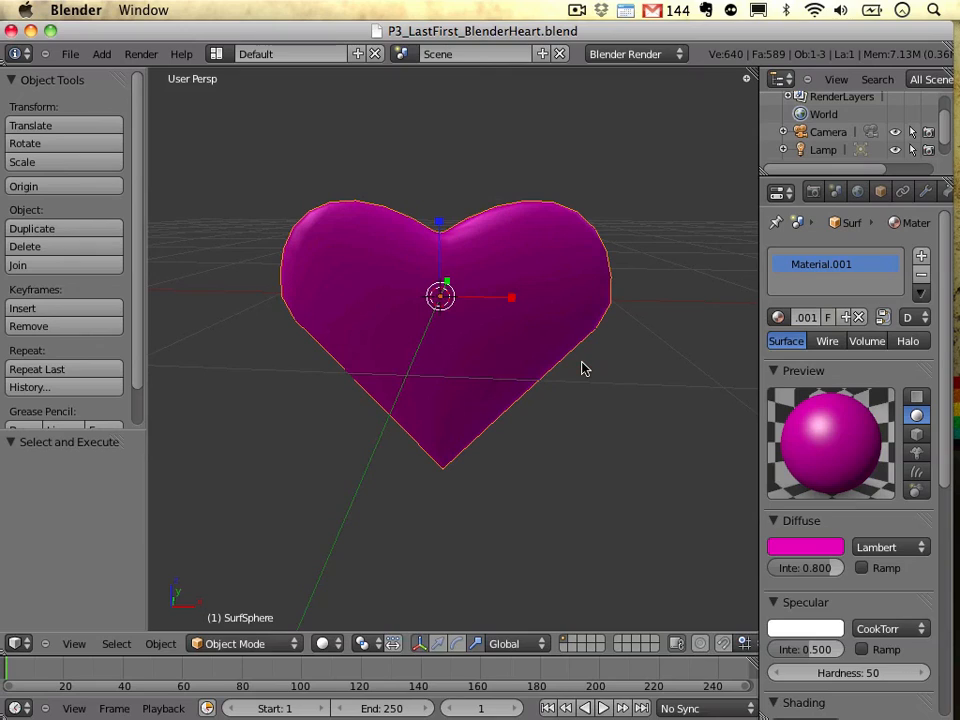